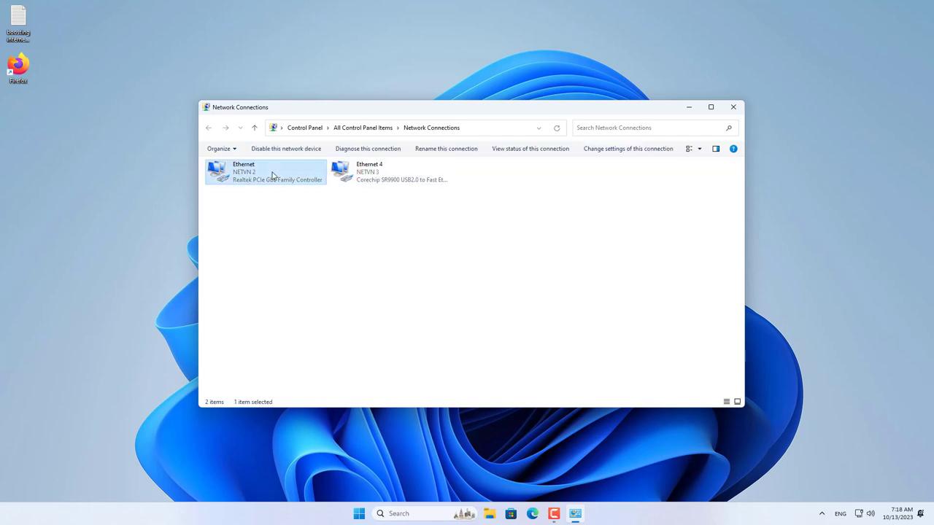
# Disable the Ethernet 4 adapter in Network Connections, leaving Ethernet selected
pyautogui.moveTo(243, 217); pyautogui.dragTo(423, 165)
pyautogui.click(387, 213)
pyautogui.click(255, 182)
pyautogui.click(384, 220)
pyautogui.click(368, 181)
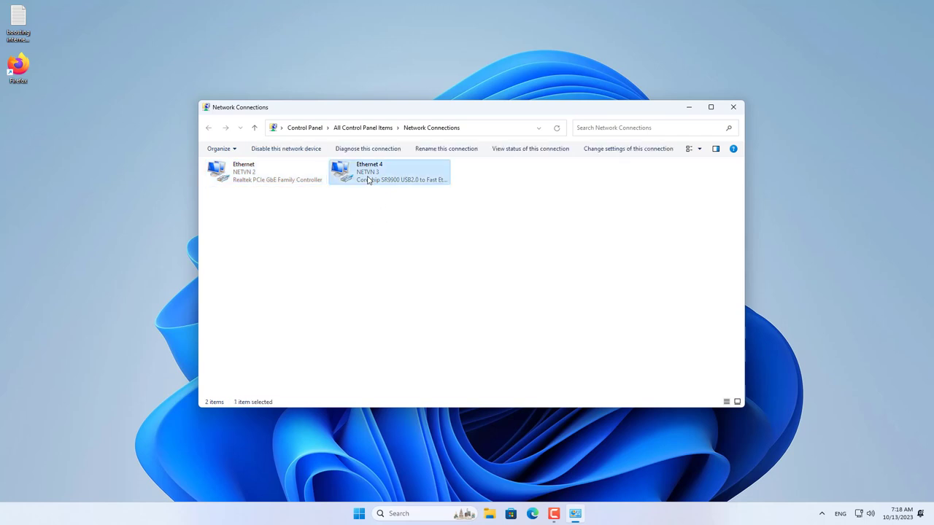
pyautogui.rightClick(369, 180)
pyautogui.click(379, 186)
pyautogui.click(253, 184)
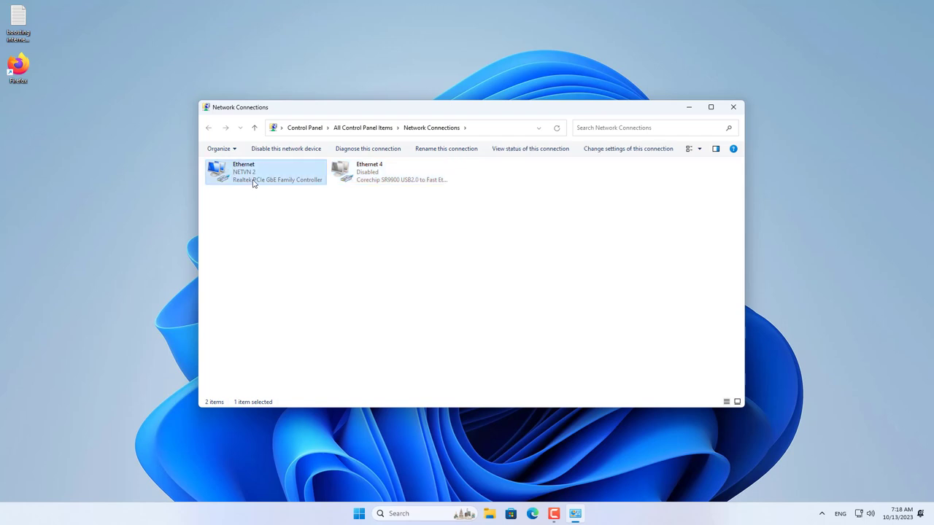
# Load speedtest.net in Edge and run a speed test on the Ethernet-only connection
pyautogui.click(691, 108)
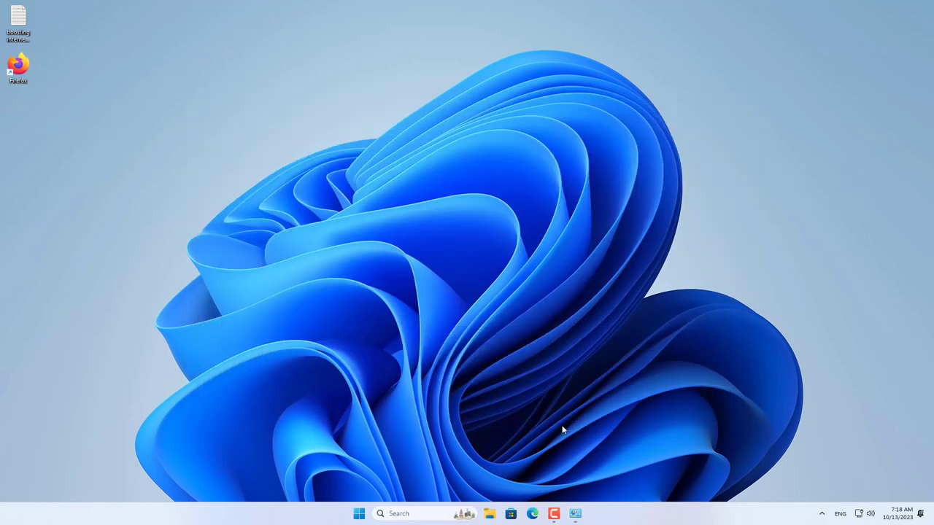
pyautogui.click(533, 514)
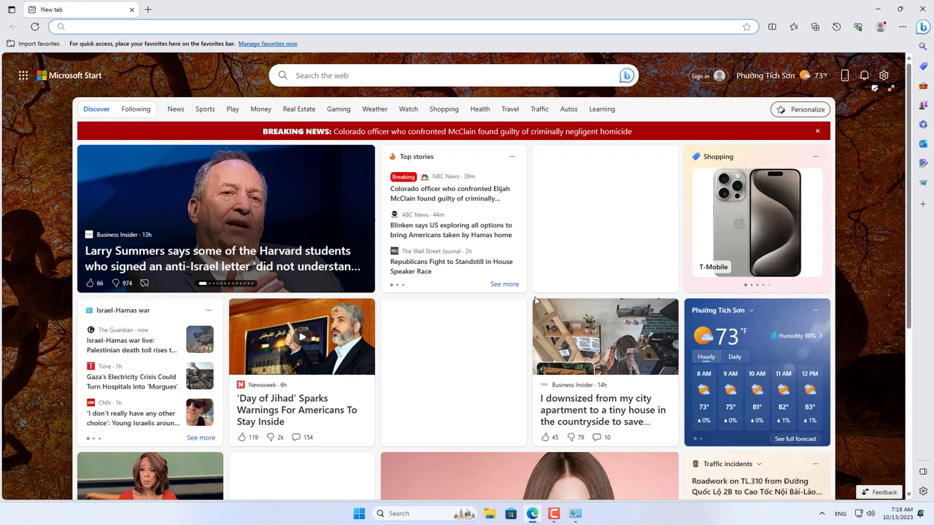
pyautogui.write('speedtest')
pyautogui.click(201, 50)
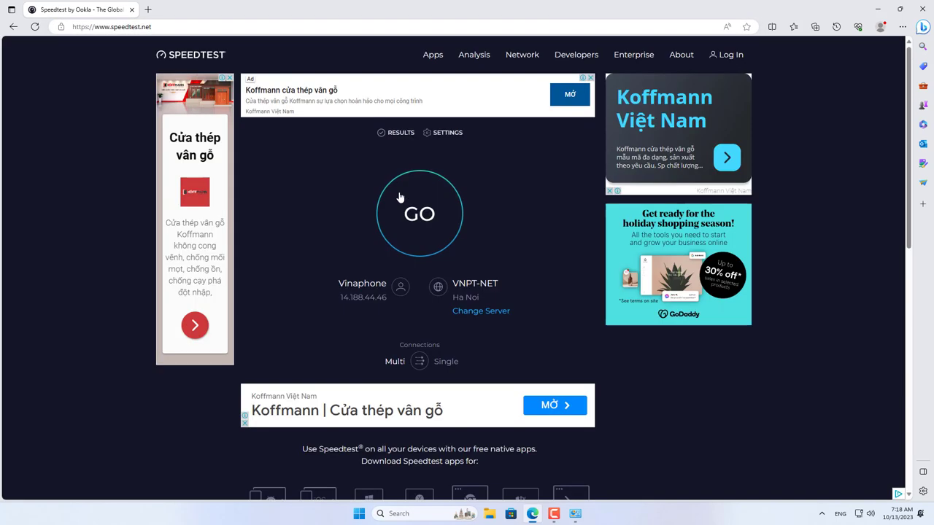
pyautogui.click(399, 198)
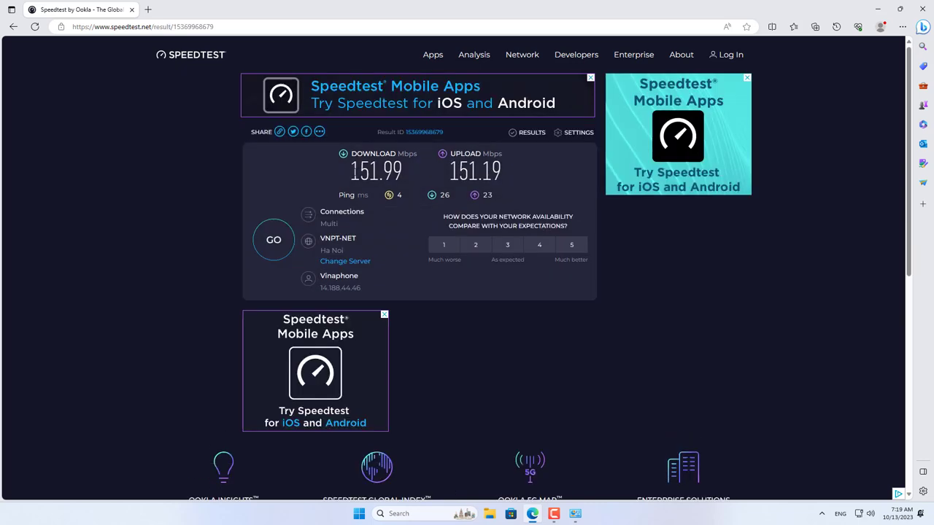
# Note the 151.99 Mbps download result and return to Network Connections
pyautogui.moveTo(351, 171); pyautogui.dragTo(403, 172)
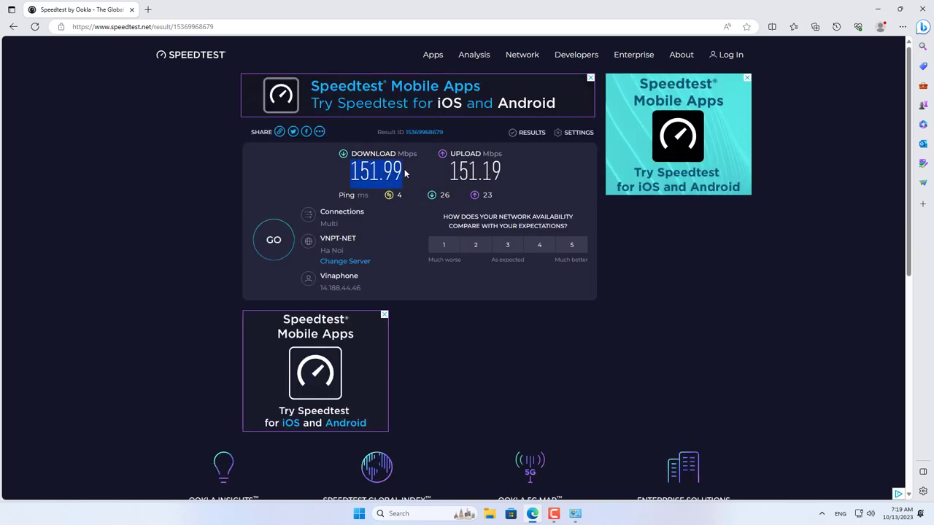
pyautogui.click(878, 9)
pyautogui.click(576, 515)
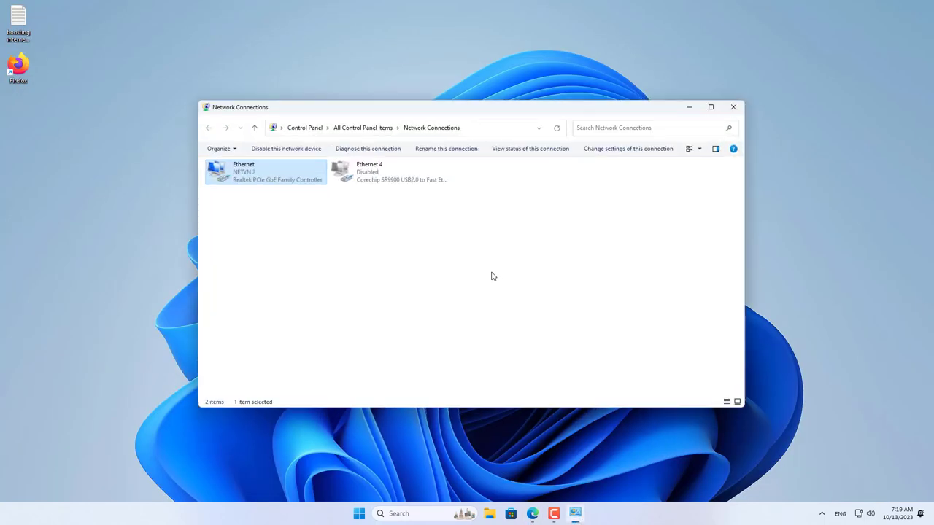
# Re-enable Ethernet 4 and disable Ethernet, then minimize Network Connections
pyautogui.rightClick(374, 187)
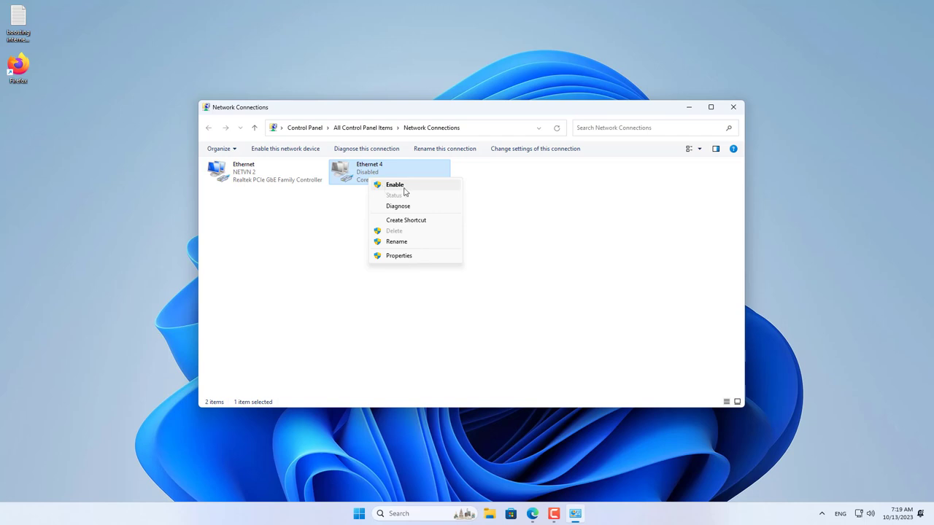
pyautogui.click(395, 185)
pyautogui.click(235, 180)
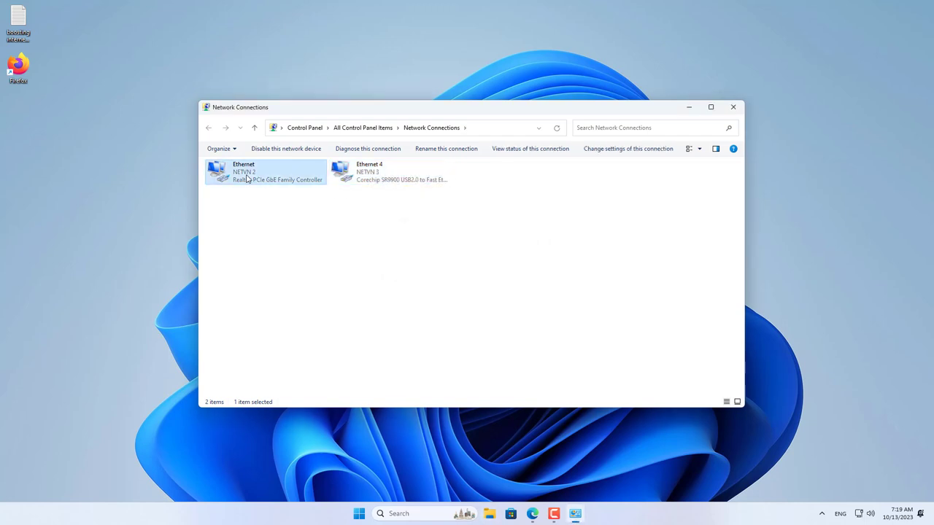
pyautogui.rightClick(248, 177)
pyautogui.click(273, 182)
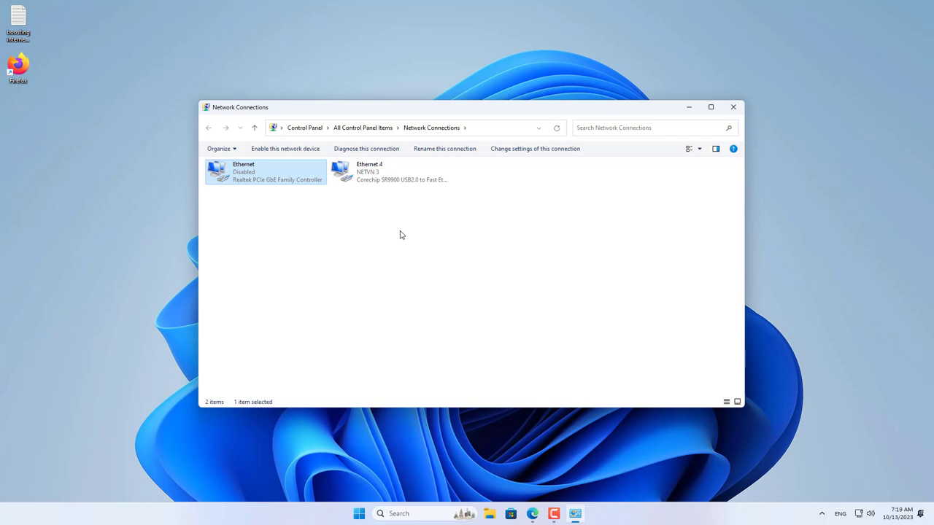
pyautogui.click(689, 107)
# Run a new speedtest.net test in a fresh tab against the VNPT-NET Ha Noi server
pyautogui.click(536, 514)
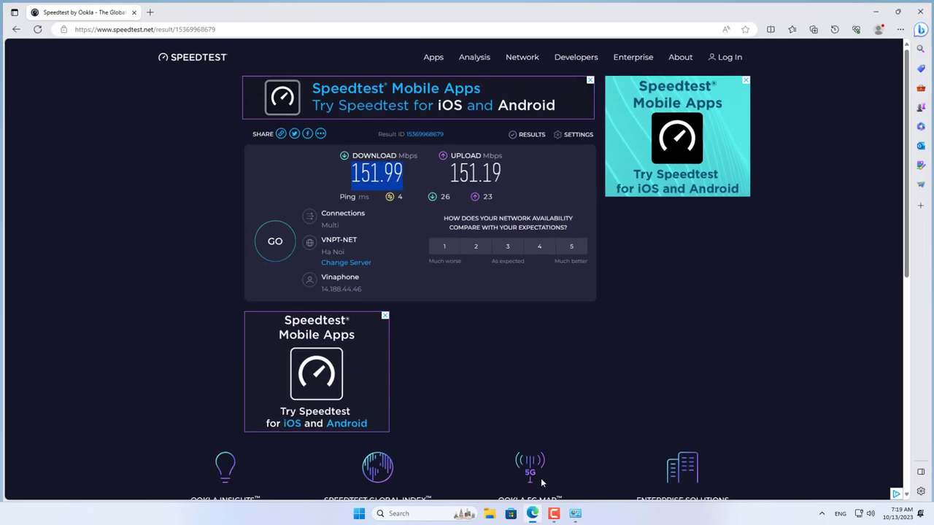
pyautogui.click(148, 10)
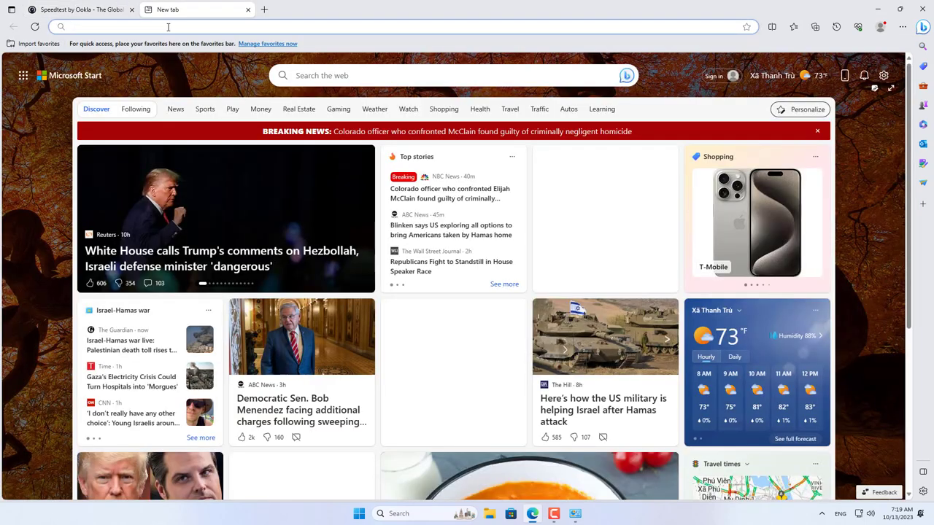
pyautogui.write('s')
pyautogui.press('Return')
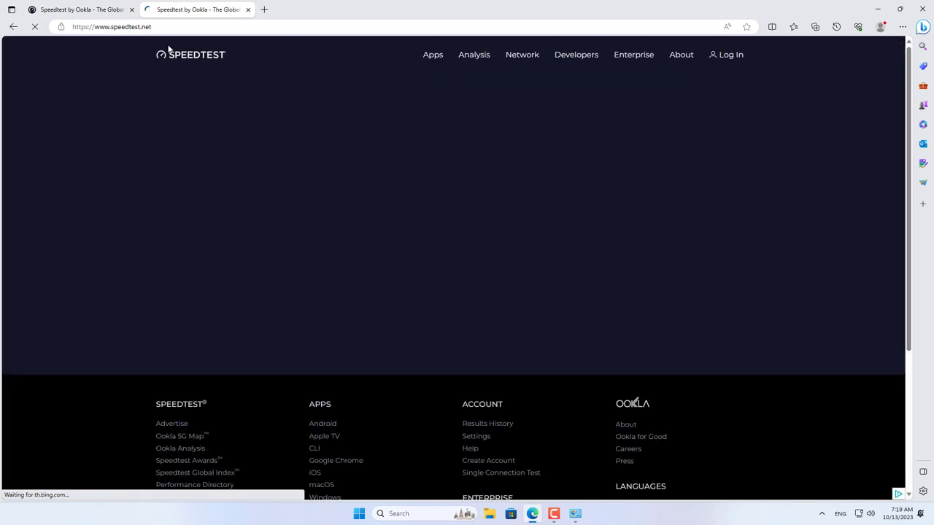
pyautogui.click(468, 313)
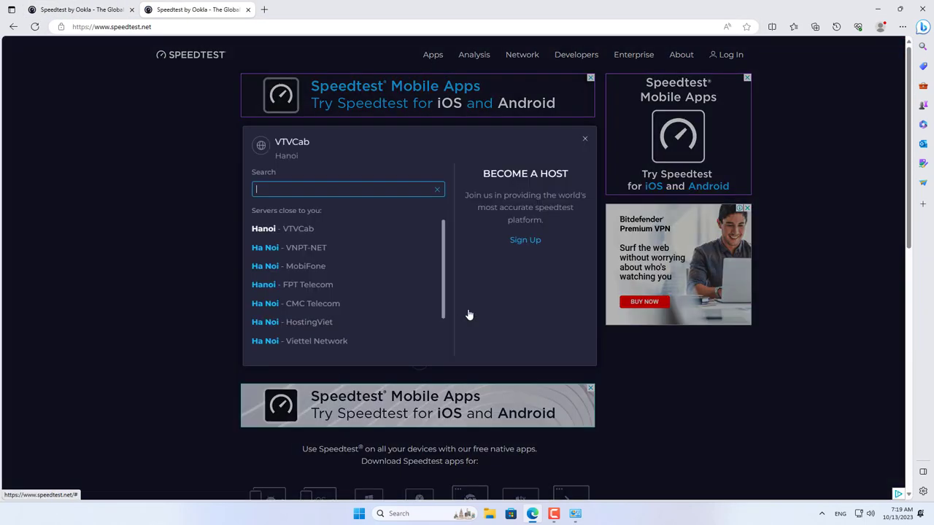
pyautogui.click(309, 247)
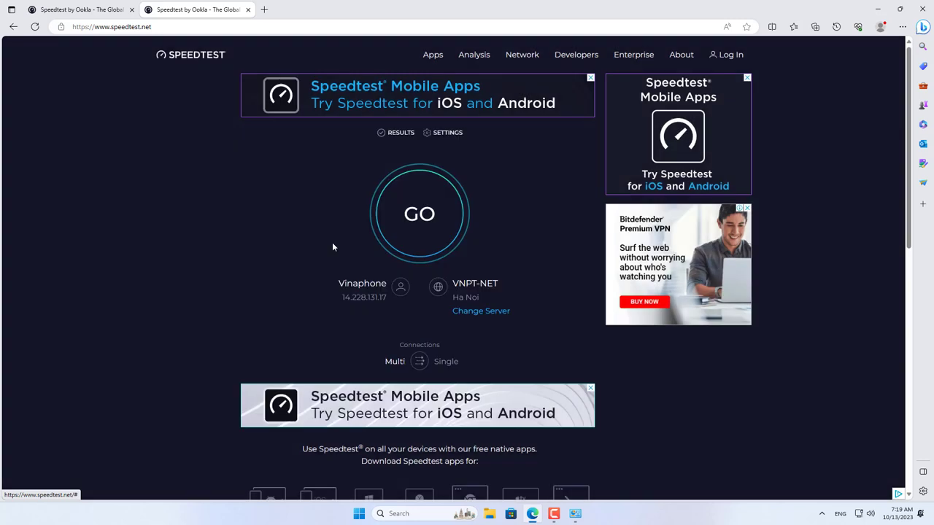
pyautogui.click(421, 228)
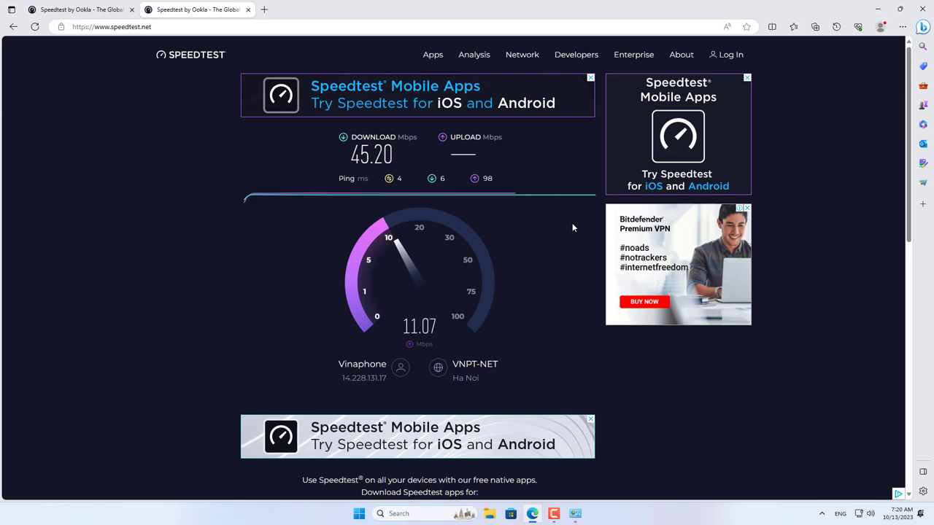
# Compare the 45.20 Mbps download result with the earlier 151.99 Mbps result
pyautogui.moveTo(351, 172); pyautogui.dragTo(397, 175)
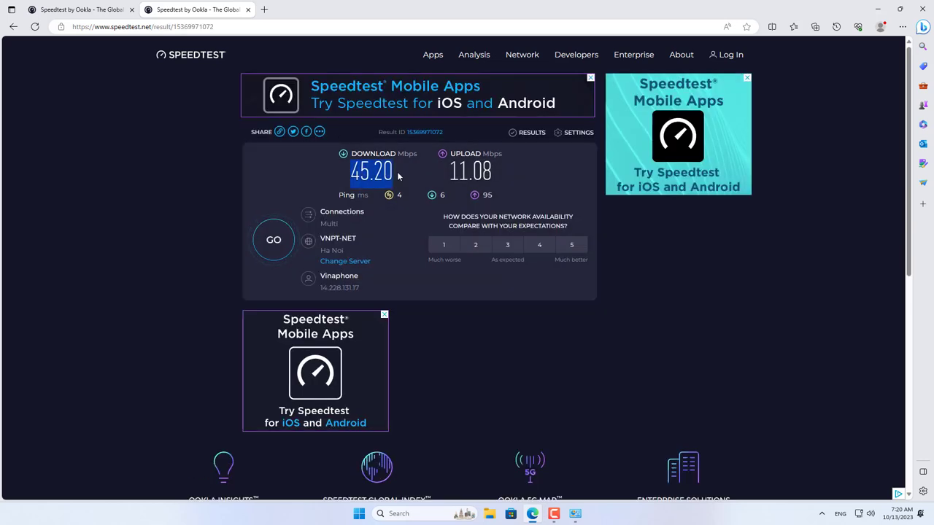
pyautogui.click(102, 10)
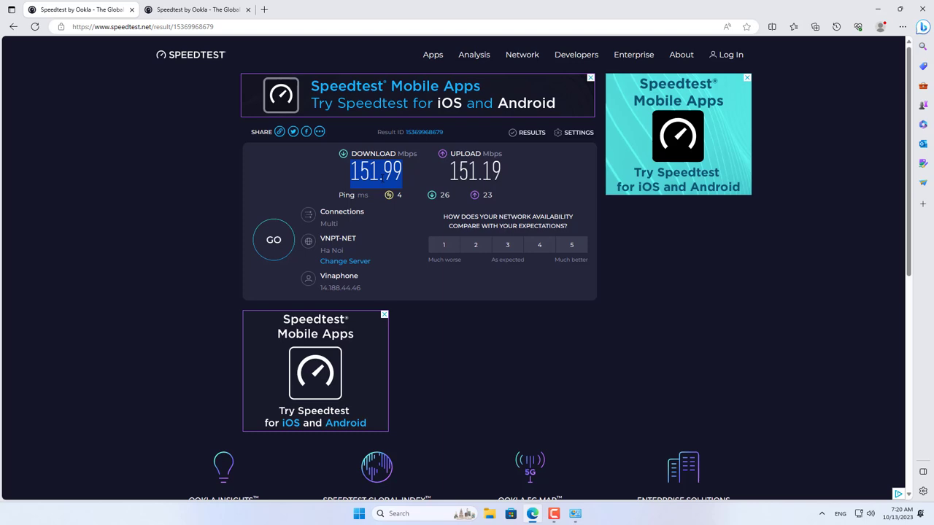
pyautogui.hotkey('ctrl', 'Tab')
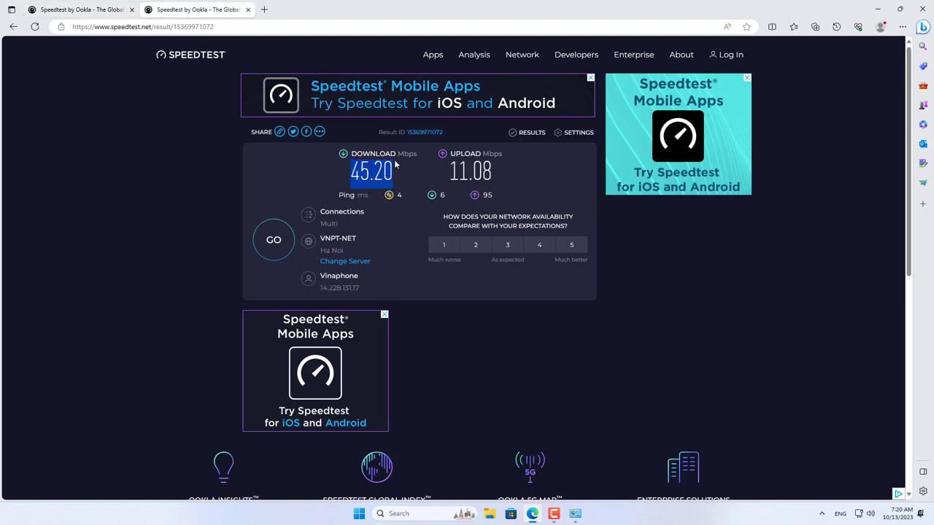
# Re-enable the Ethernet adapter so both adapters are connected
pyautogui.click(877, 9)
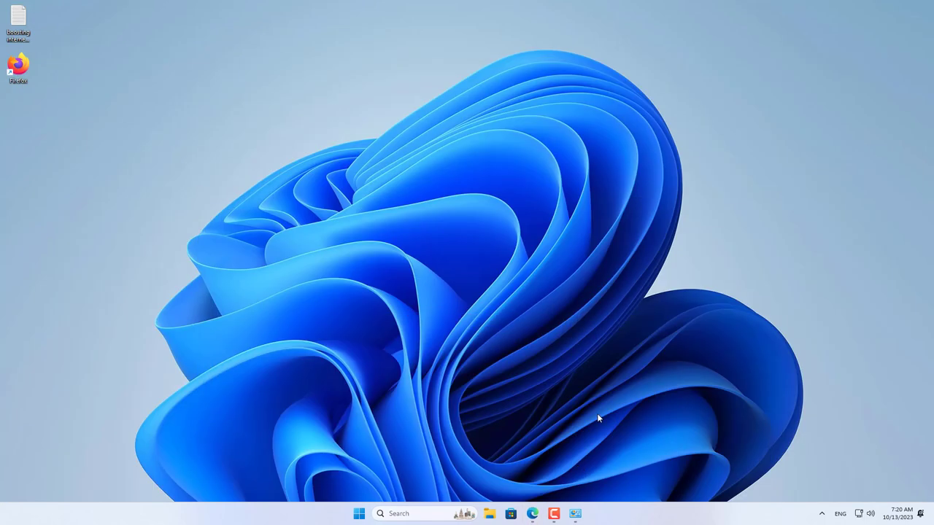
pyautogui.click(582, 516)
pyautogui.rightClick(268, 177)
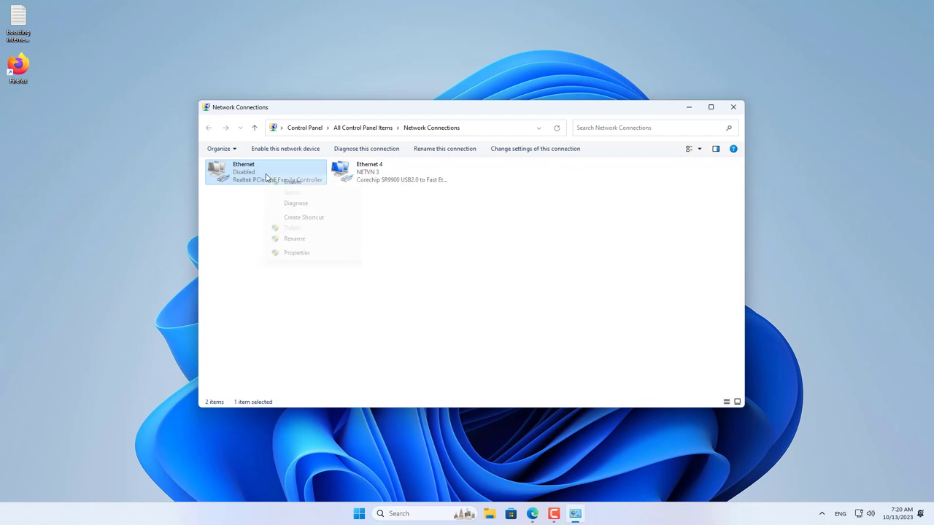
pyautogui.click(292, 182)
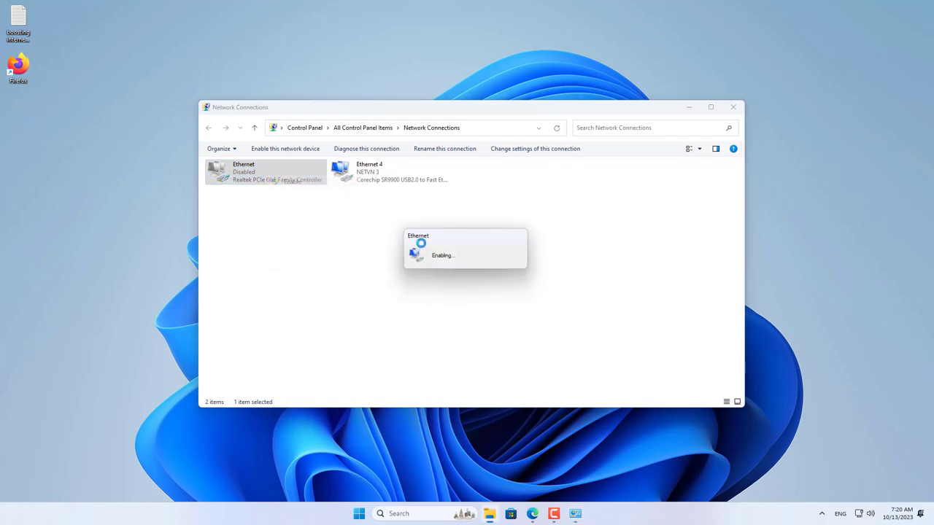
pyautogui.click(581, 519)
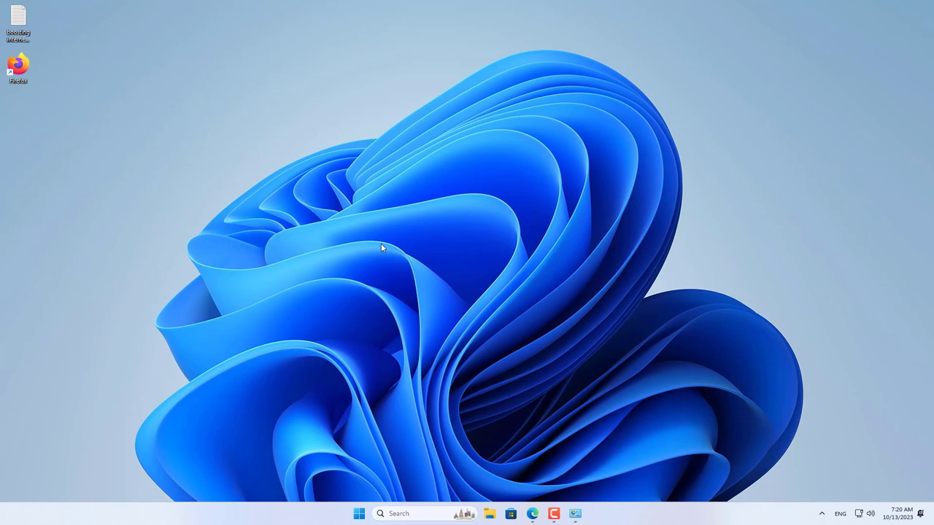
pyautogui.doubleClick(18, 22)
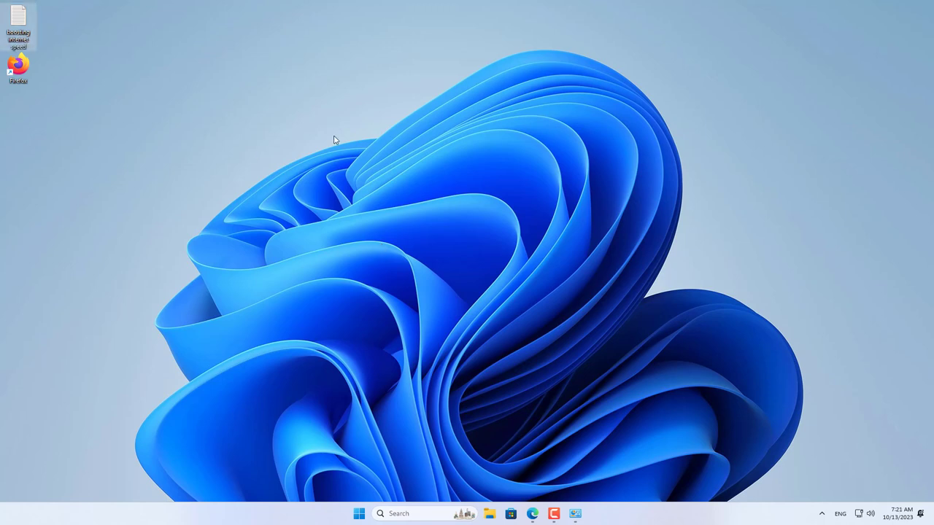
pyautogui.moveTo(266, 114); pyautogui.dragTo(150, 110)
pyautogui.hotkey('ctrl', 'c')
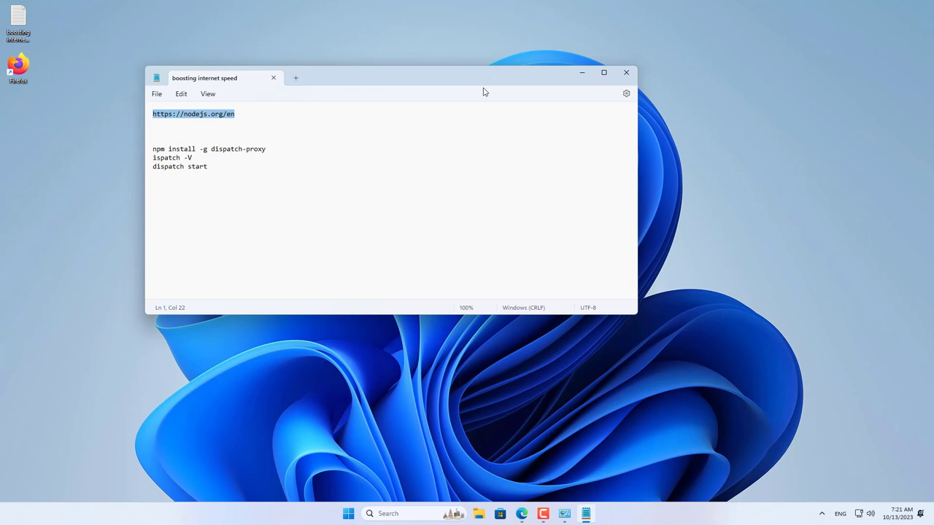
pyautogui.click(581, 73)
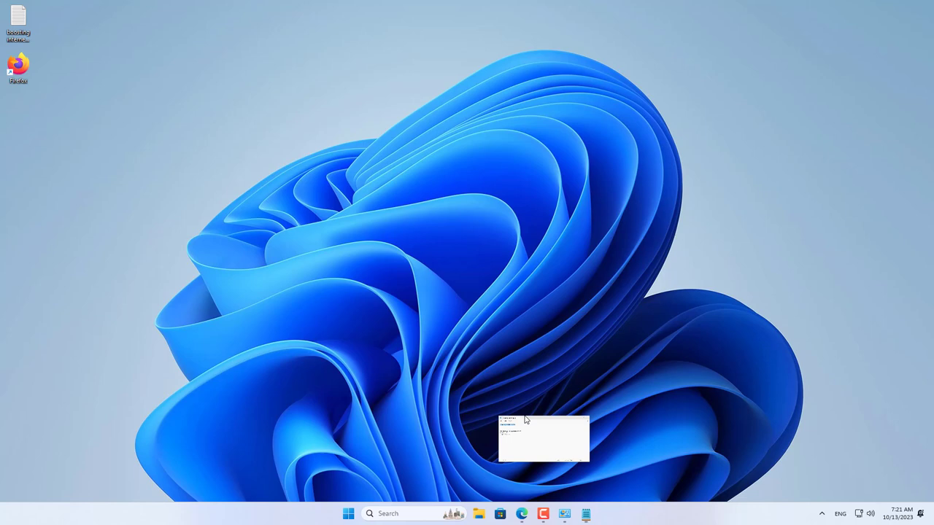
# Open nodejs.org/en in a new Edge tab and download the 18.18.1 LTS installer
pyautogui.click(522, 514)
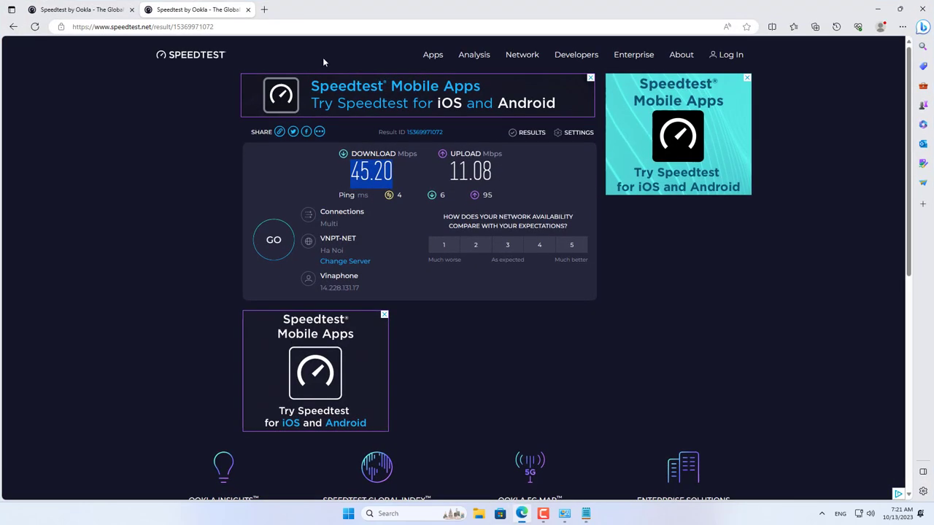
pyautogui.click(265, 9)
pyautogui.hotkey('ctrl', 'v')
pyautogui.press('Return')
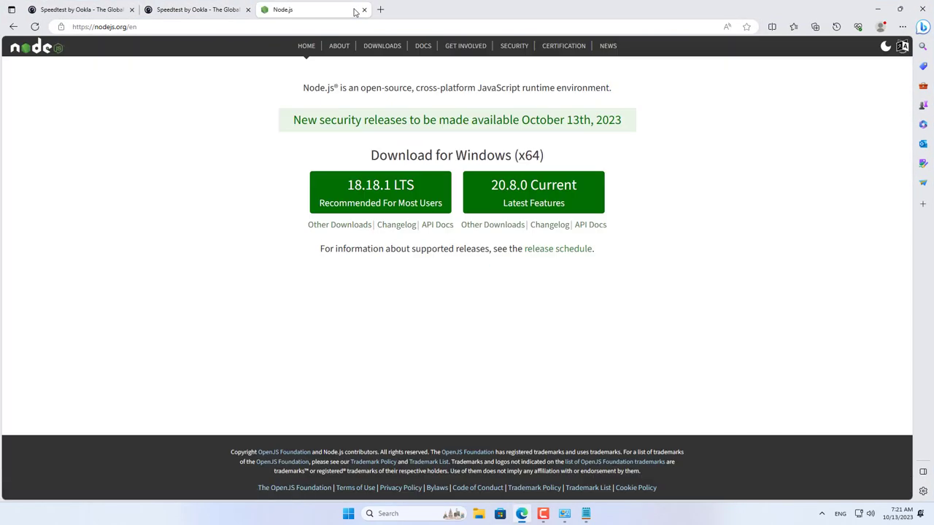
pyautogui.click(390, 196)
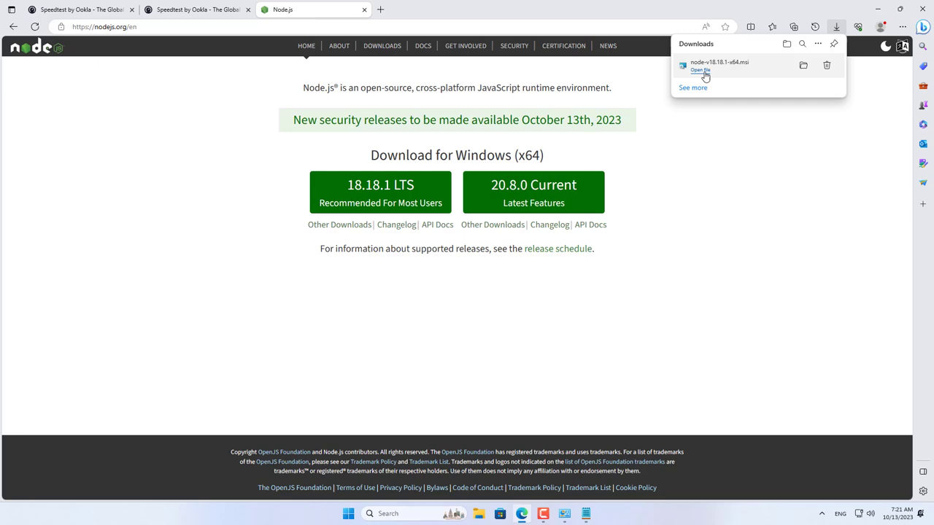
# Run the downloaded installer and finish the Node.js setup wizard
pyautogui.click(702, 72)
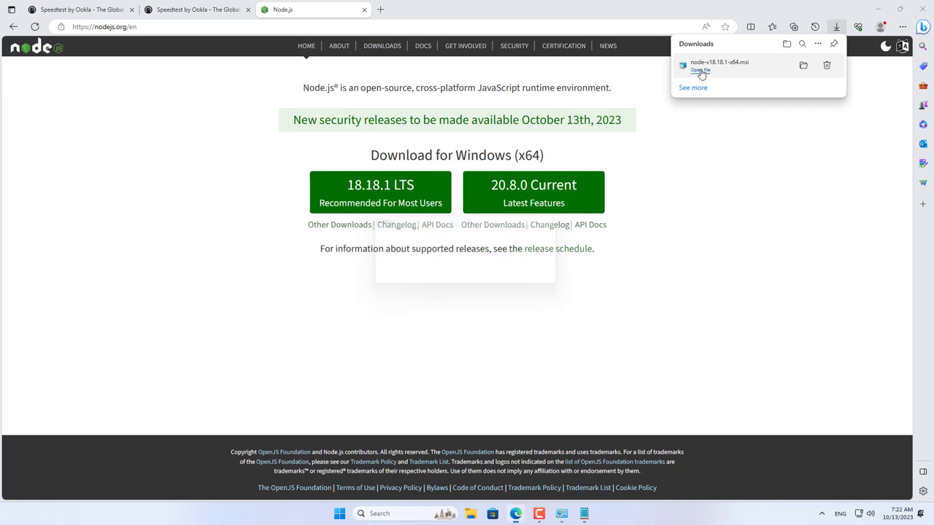
pyautogui.click(879, 13)
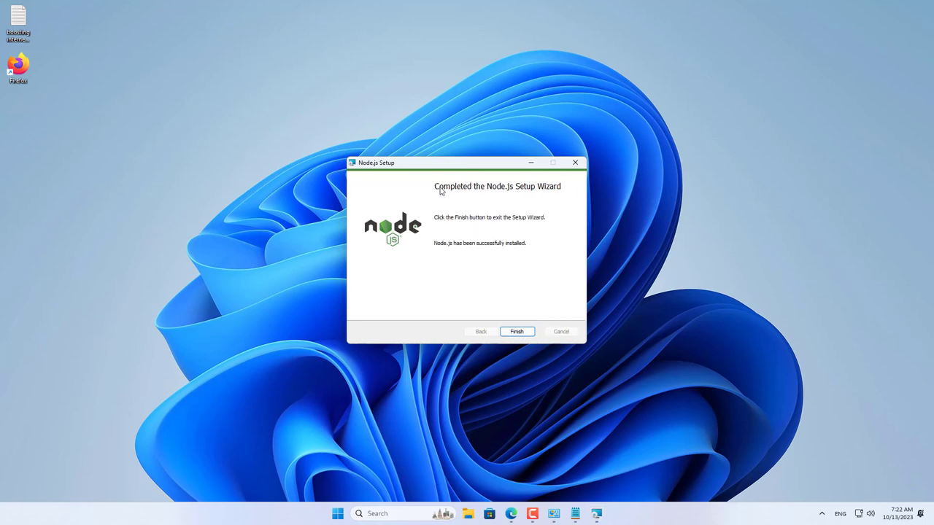
pyautogui.click(517, 331)
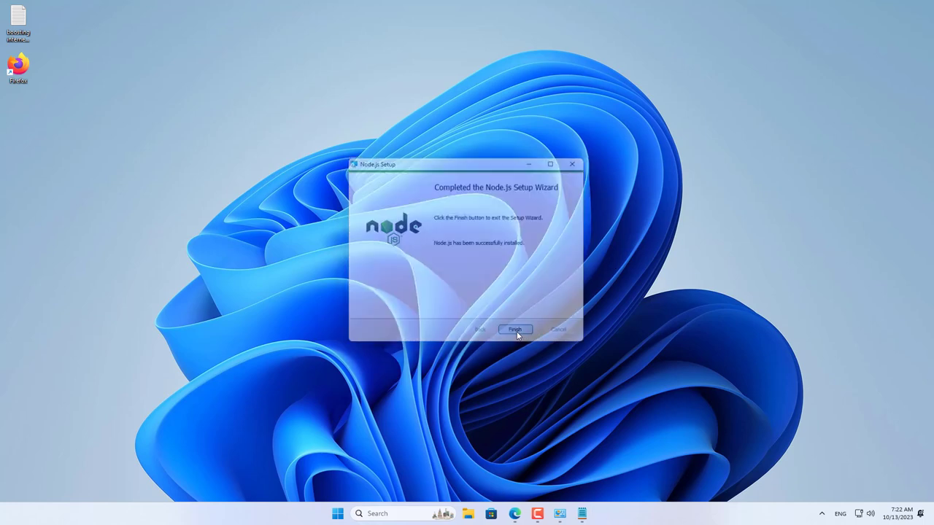
# Launch Command Prompt as administrator and select the 'npm install -g dispatch-proxy' line in the notes
pyautogui.click(412, 512)
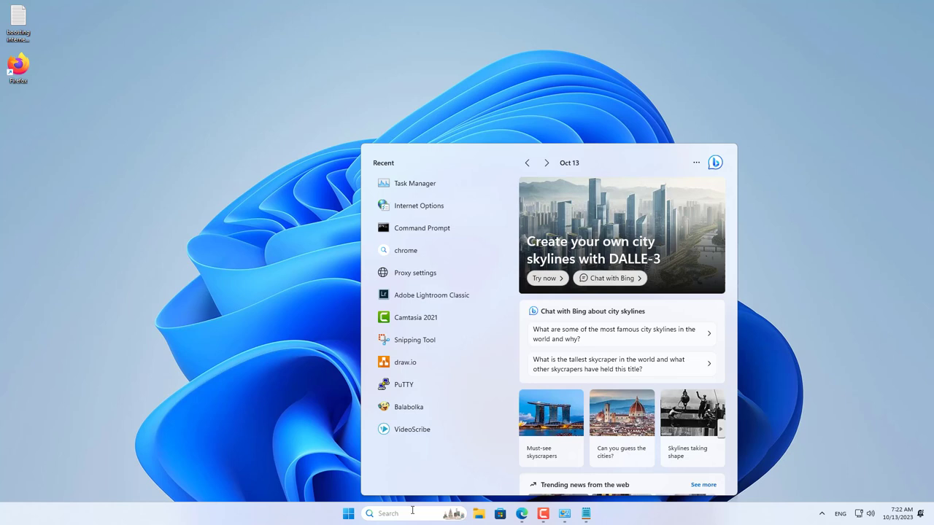
pyautogui.write('cmd')
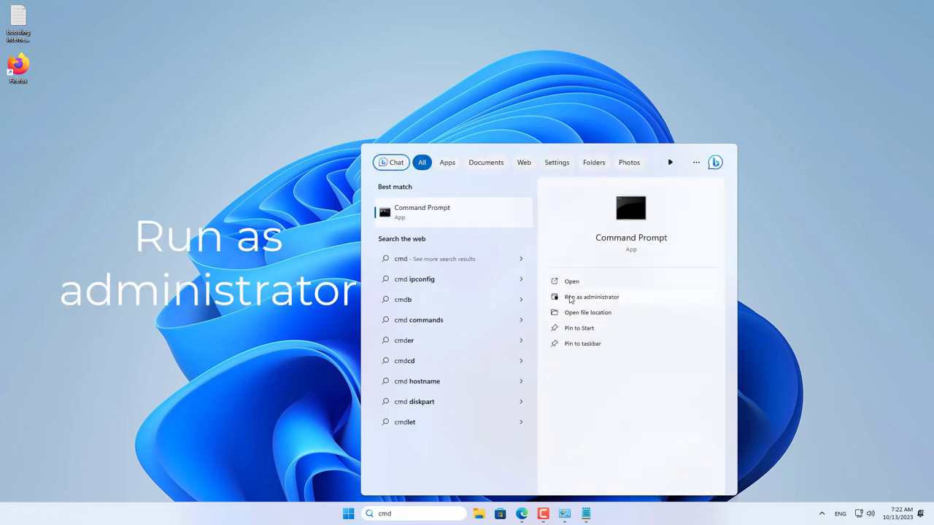
pyautogui.click(592, 298)
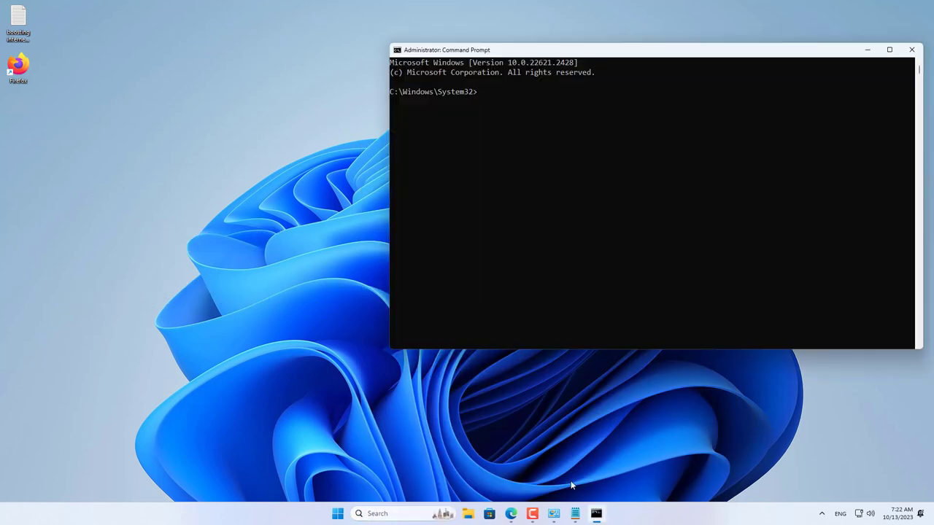
pyautogui.click(575, 514)
pyautogui.moveTo(216, 131); pyautogui.dragTo(98, 132)
pyautogui.hotkey('ctrl', 'c')
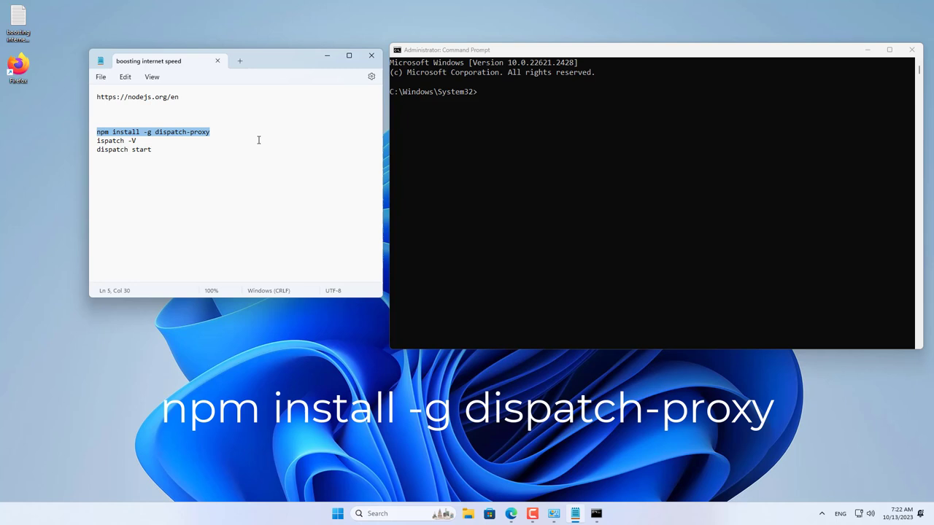
# Run 'npm install -g dispatch-proxy' in Command Prompt, which adds 6 packages
pyautogui.click(545, 129)
pyautogui.hotkey('ctrl', 'v')
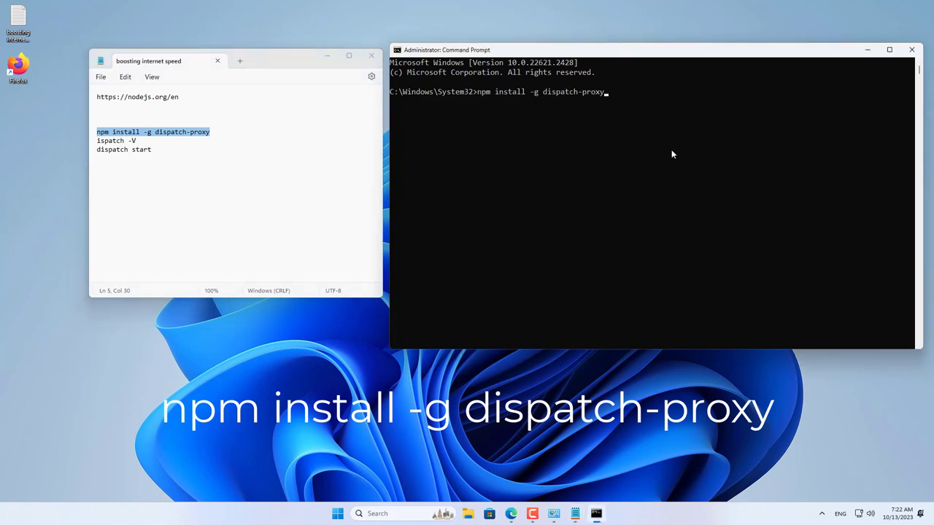
pyautogui.press('Return')
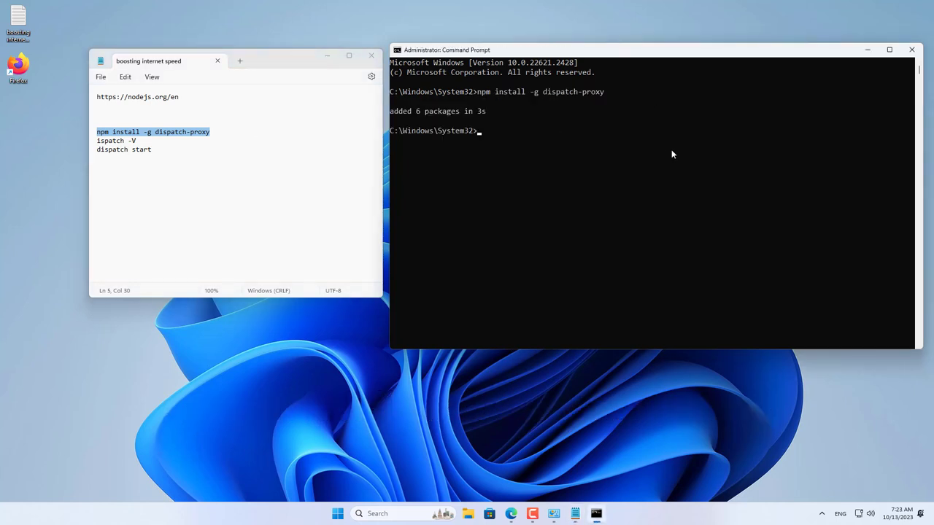
pyautogui.moveTo(489, 111); pyautogui.dragTo(390, 114)
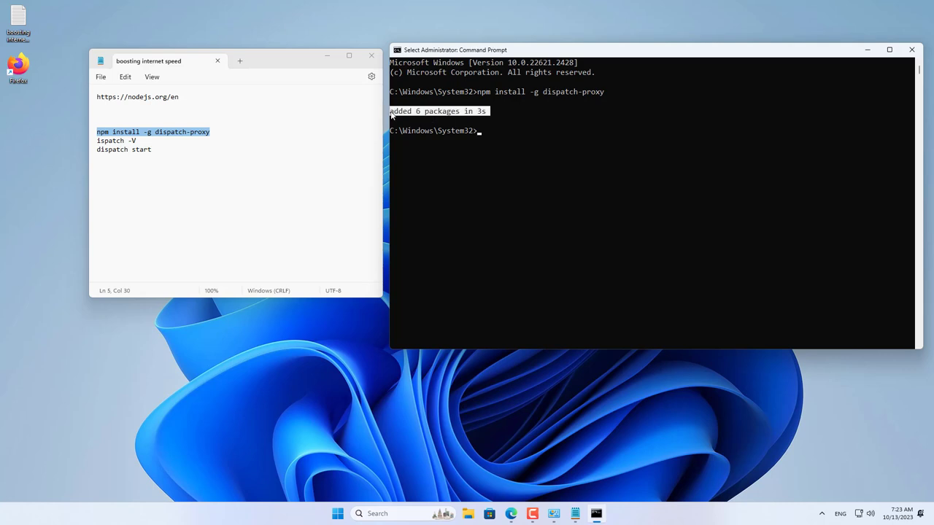
# Copy the 'ispatch -V' line from the notes and run it in Command Prompt
pyautogui.click(146, 145)
pyautogui.moveTo(140, 141); pyautogui.dragTo(90, 141)
pyautogui.hotkey('ctrl', 'c')
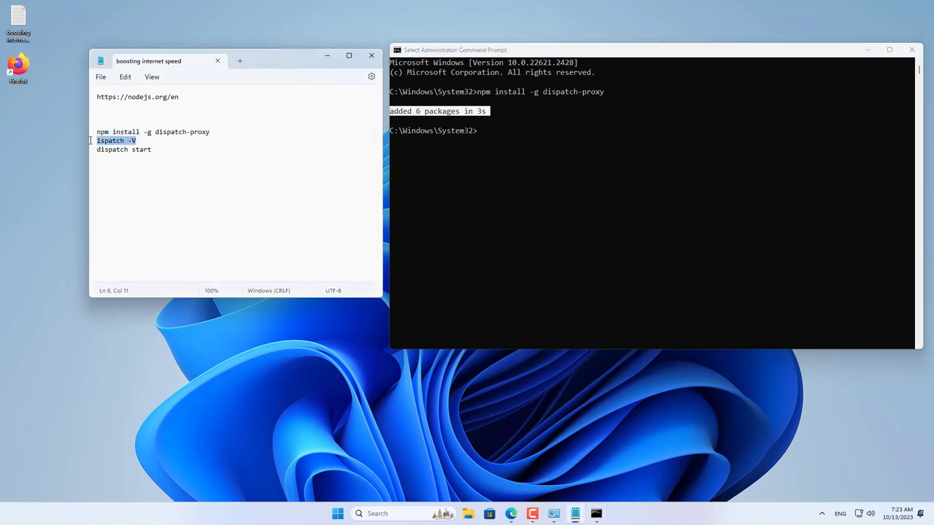
pyautogui.click(587, 155)
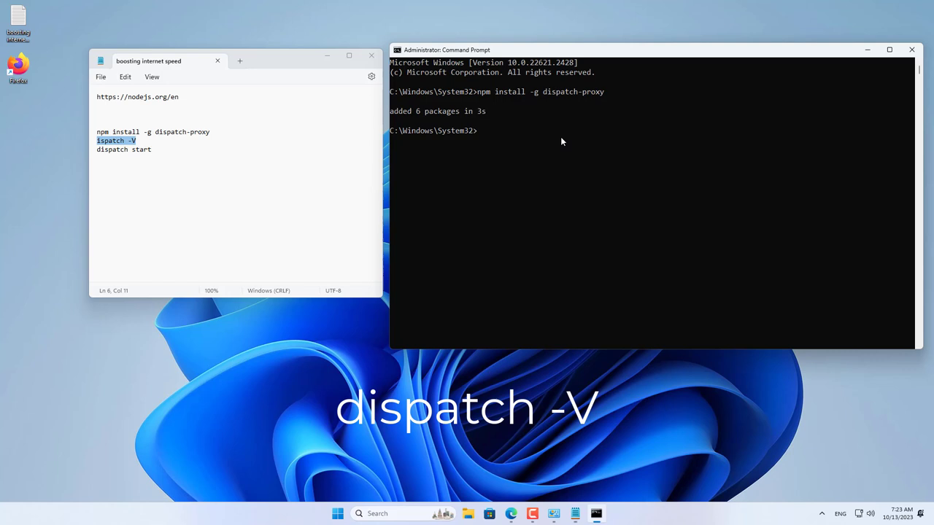
pyautogui.hotkey('ctrl', 'v')
pyautogui.press('Return')
# Correct the notes line to 'dispatch -V' and run it, confirming version 0.1.4
pyautogui.hotkey('alt', 'Tab')
pyautogui.press('Home')
pyautogui.write('d')
pyautogui.hotkey('shift', 'End')
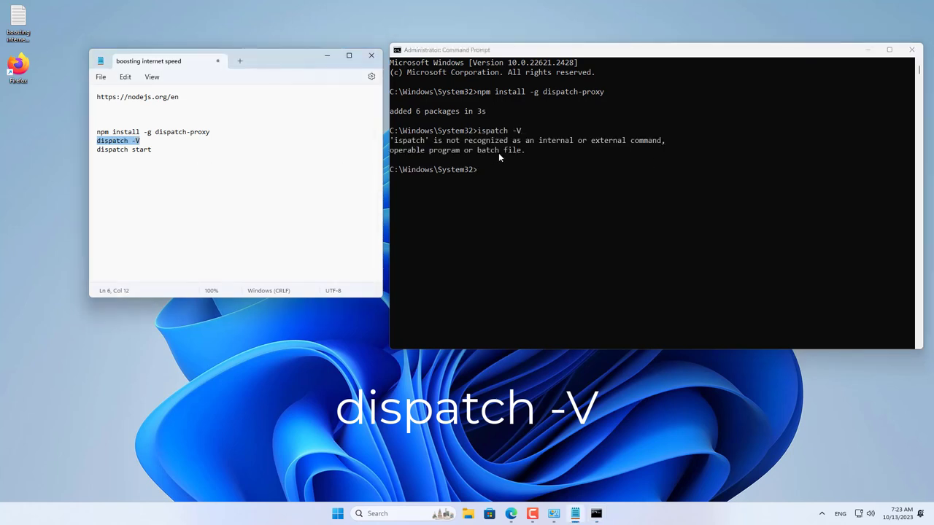
pyautogui.hotkey('ctrl', 'c')
pyautogui.click(524, 165)
pyautogui.hotkey('ctrl', 'v')
pyautogui.press('Return')
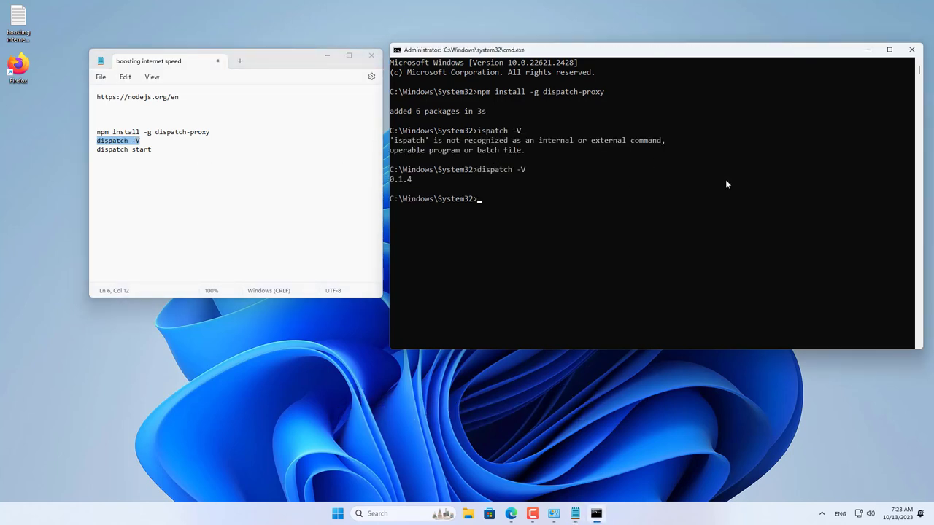
pyautogui.moveTo(415, 181); pyautogui.dragTo(392, 184)
pyautogui.hotkey('ctrl', 'c')
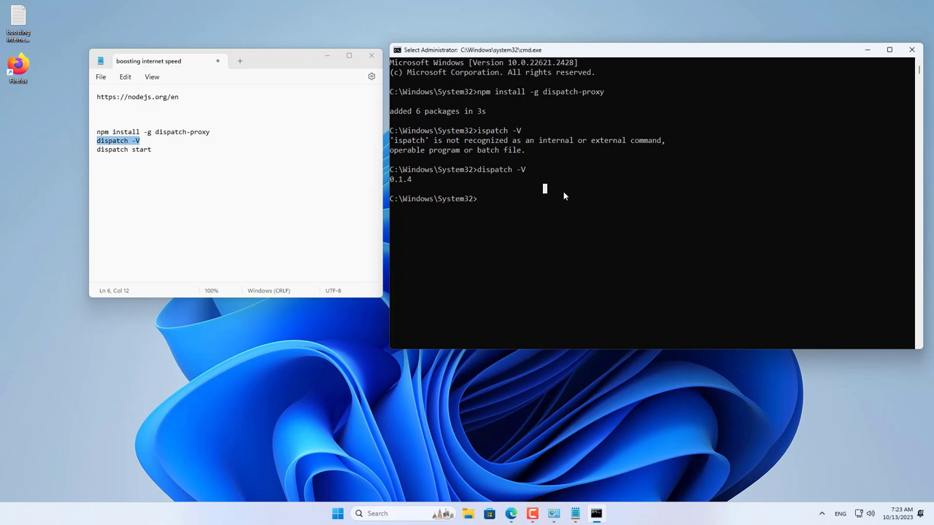
# Run 'dispatch start' to launch the SOCKS server on localhost:1080
pyautogui.moveTo(158, 149); pyautogui.dragTo(82, 154)
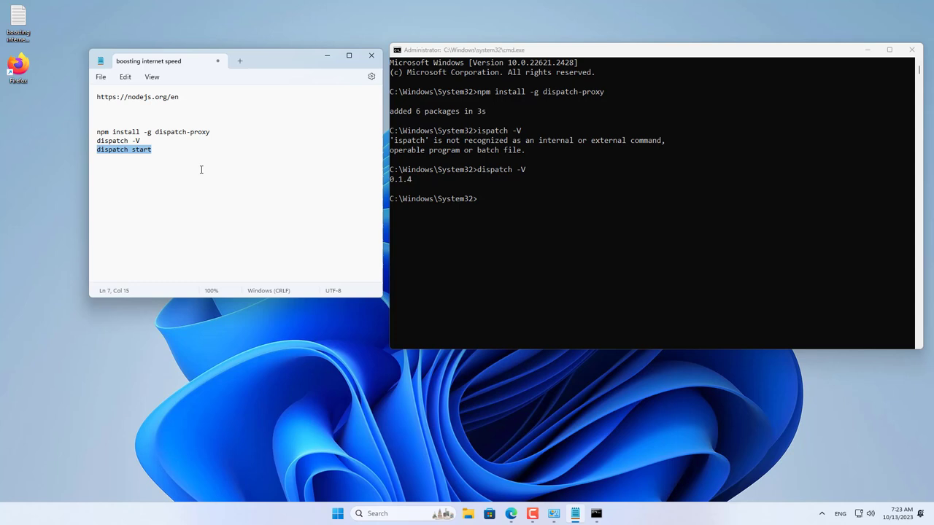
pyautogui.hotkey('ctrl', 'c')
pyautogui.click(629, 203)
pyautogui.hotkey('ctrl', 'v')
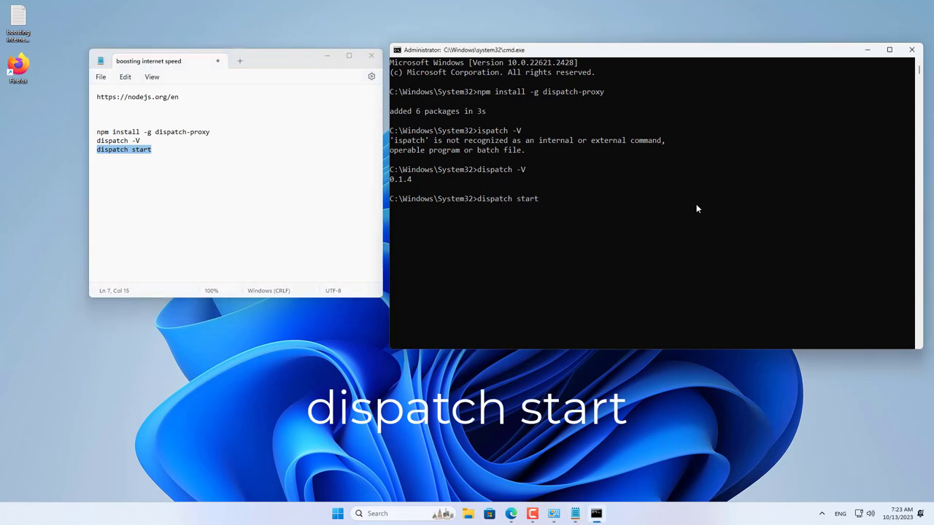
pyautogui.press('Return')
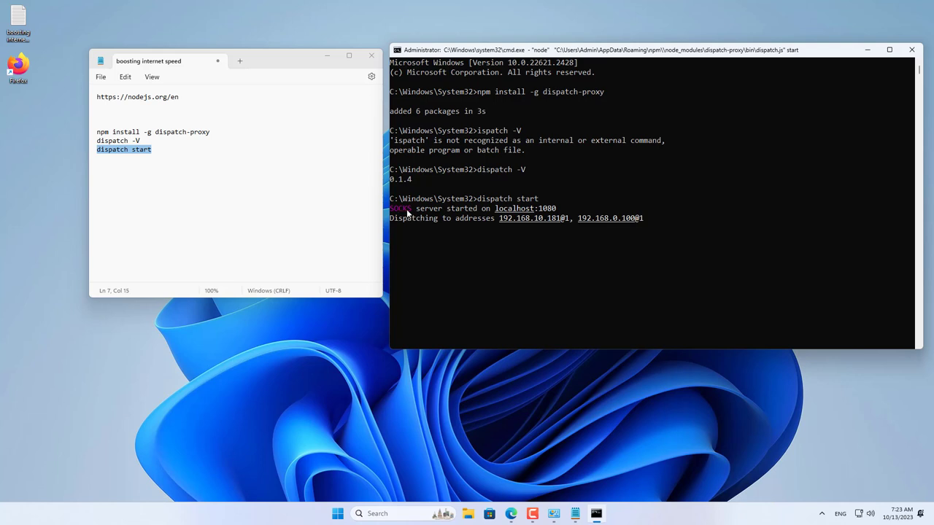
pyautogui.click(327, 55)
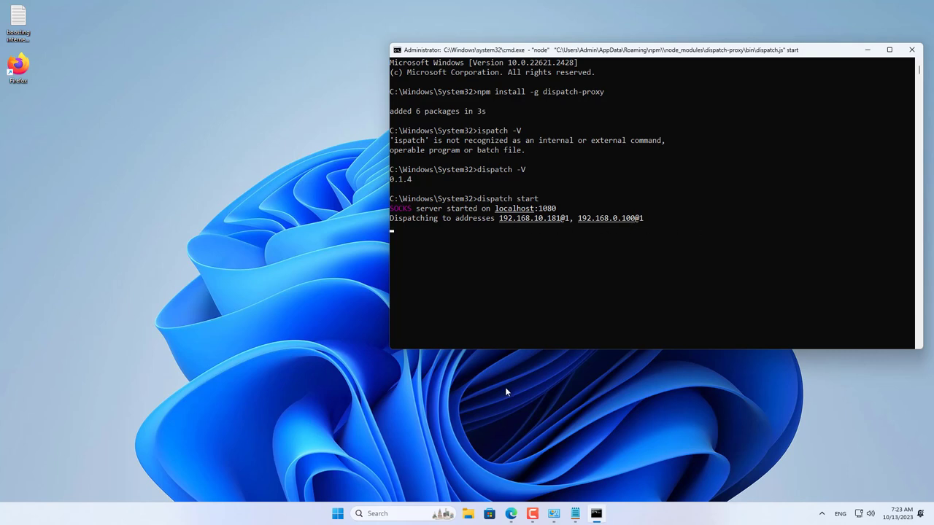
# In Internet Options LAN settings, check 'Use a proxy server for your LAN' and open Advanced
pyautogui.click(409, 513)
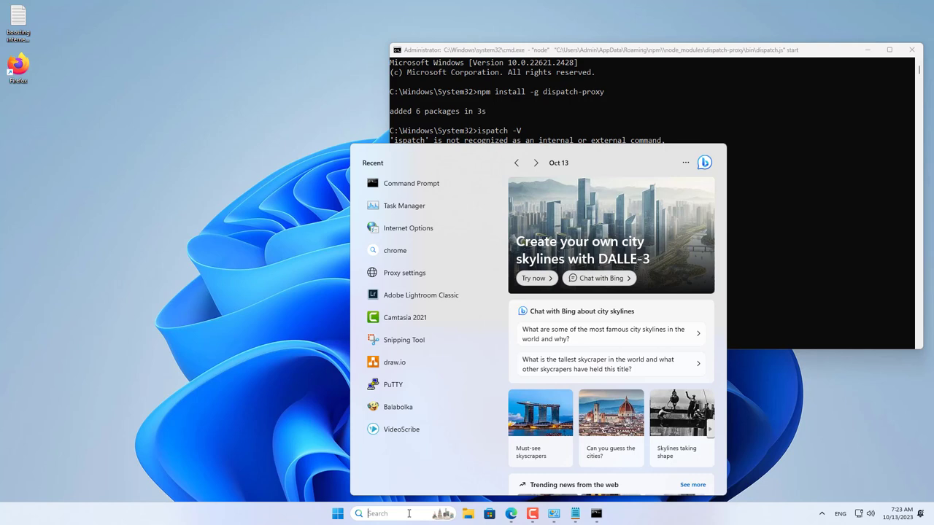
pyautogui.write('inter')
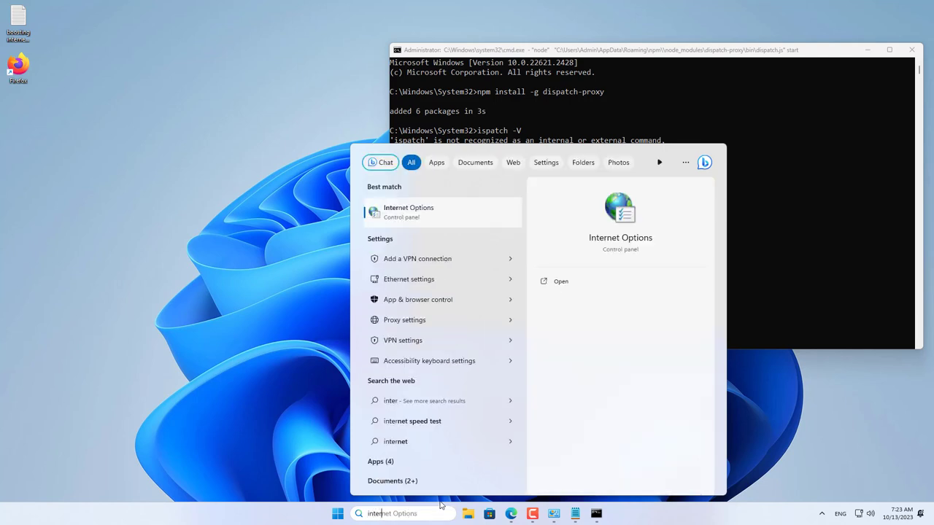
pyautogui.click(625, 217)
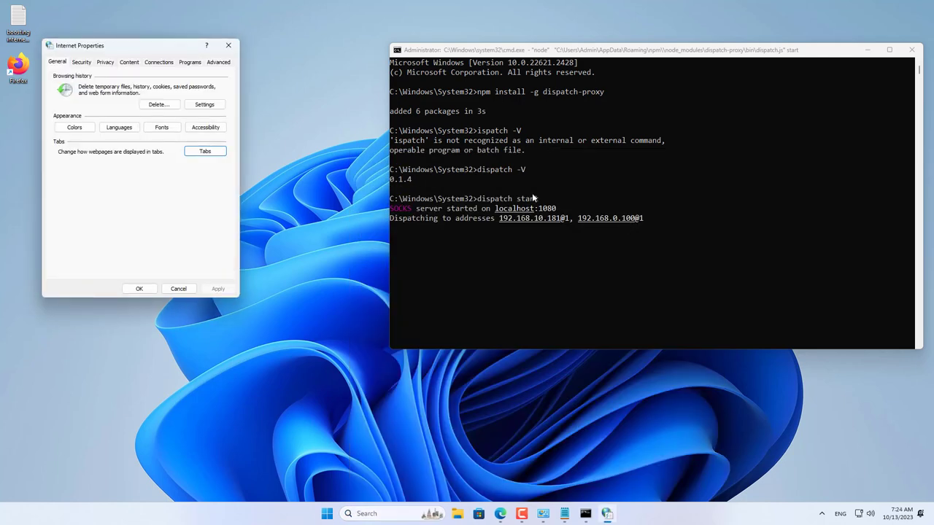
pyautogui.click(159, 65)
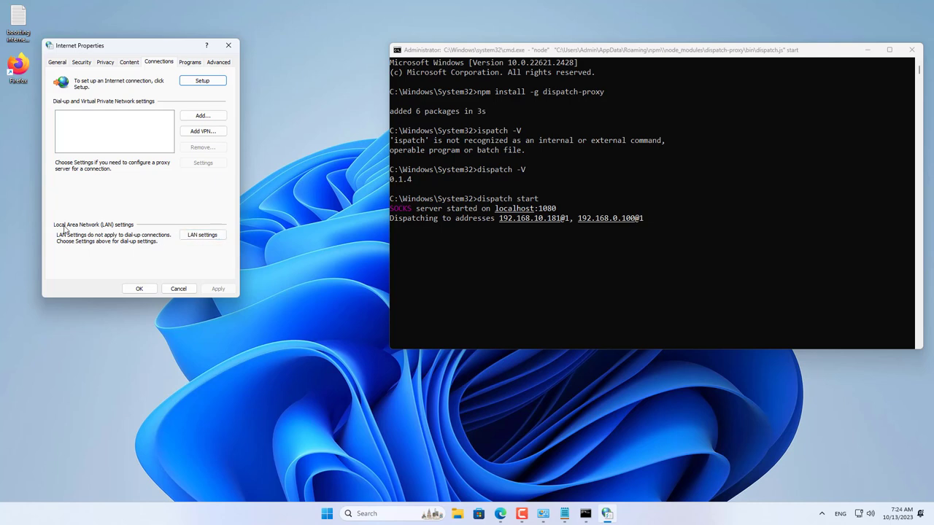
pyautogui.click(196, 235)
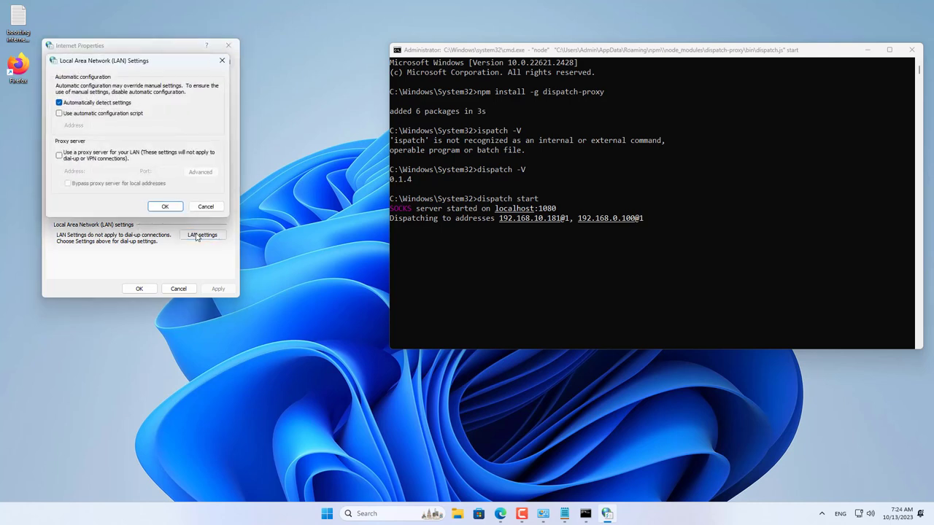
pyautogui.click(68, 161)
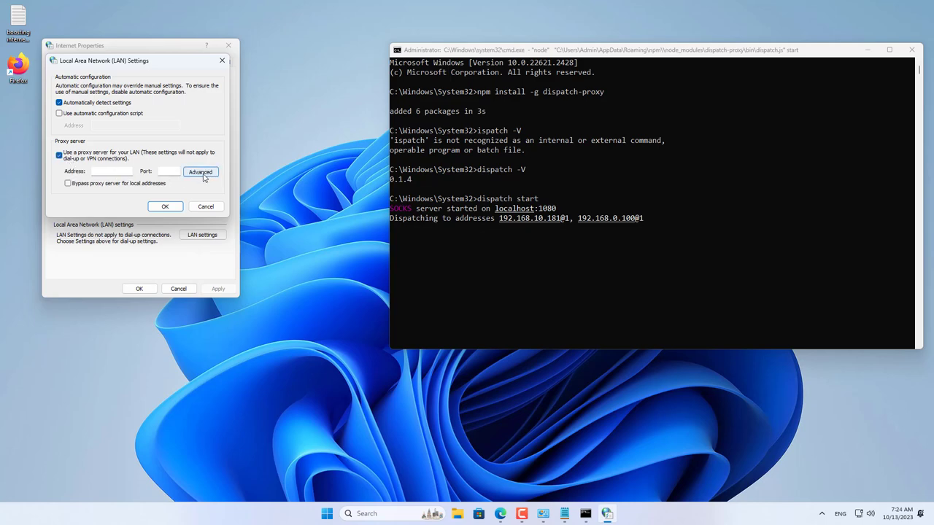
pyautogui.click(202, 174)
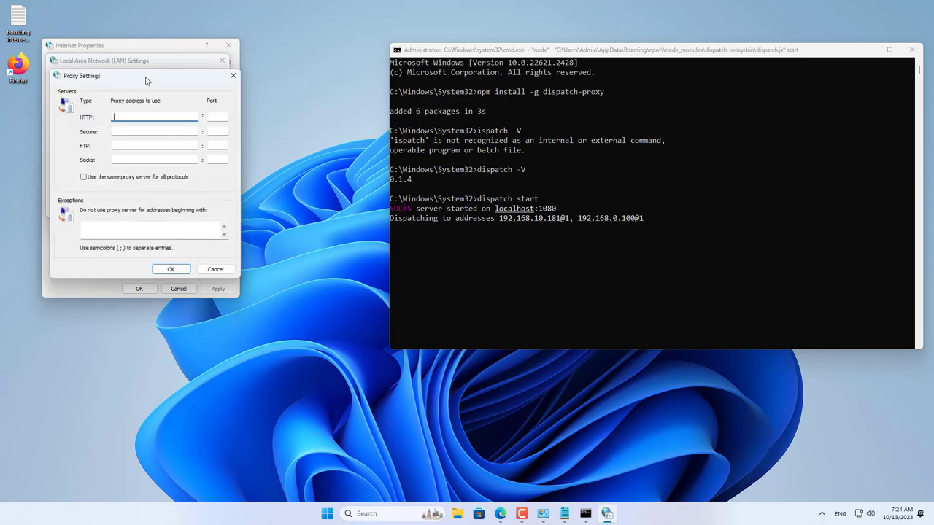
# Set the Socks proxy to localhost port 1080 and confirm both proxy dialogs
pyautogui.moveTo(146, 80); pyautogui.dragTo(273, 97)
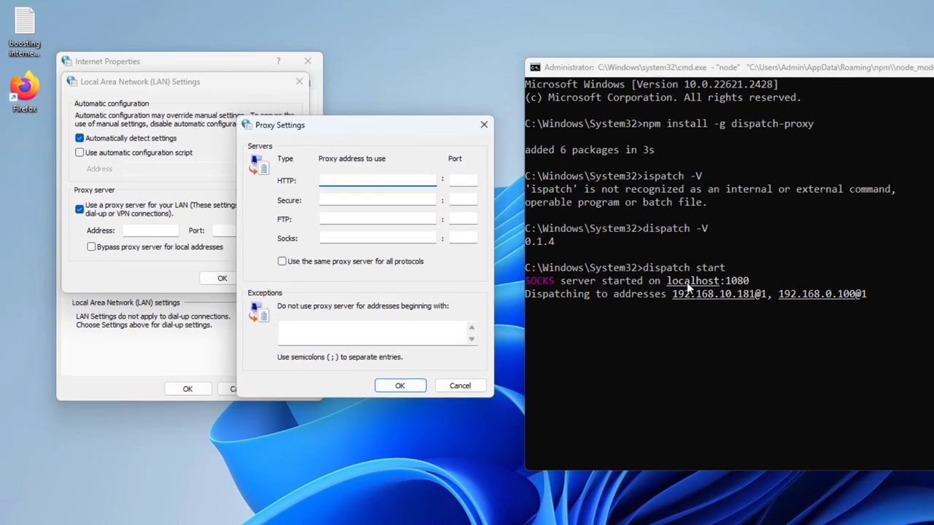
pyautogui.click(335, 240)
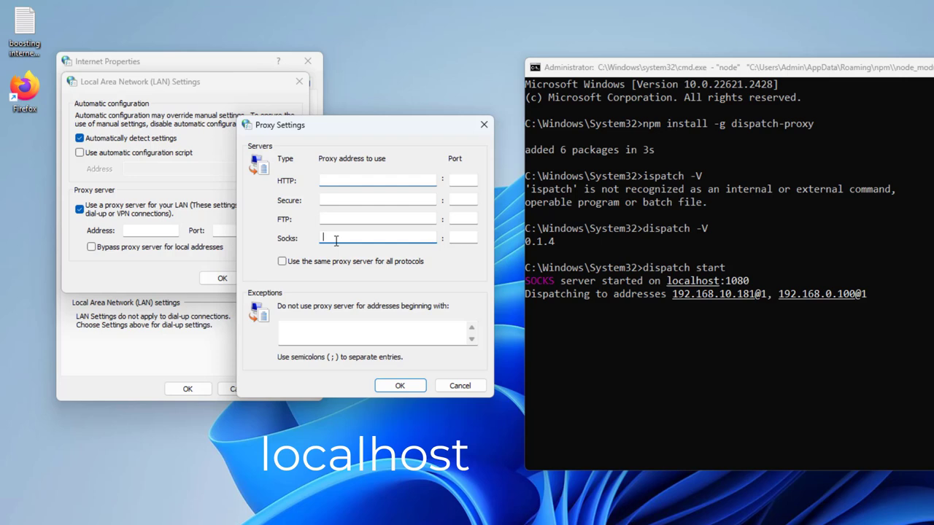
pyautogui.write('loc')
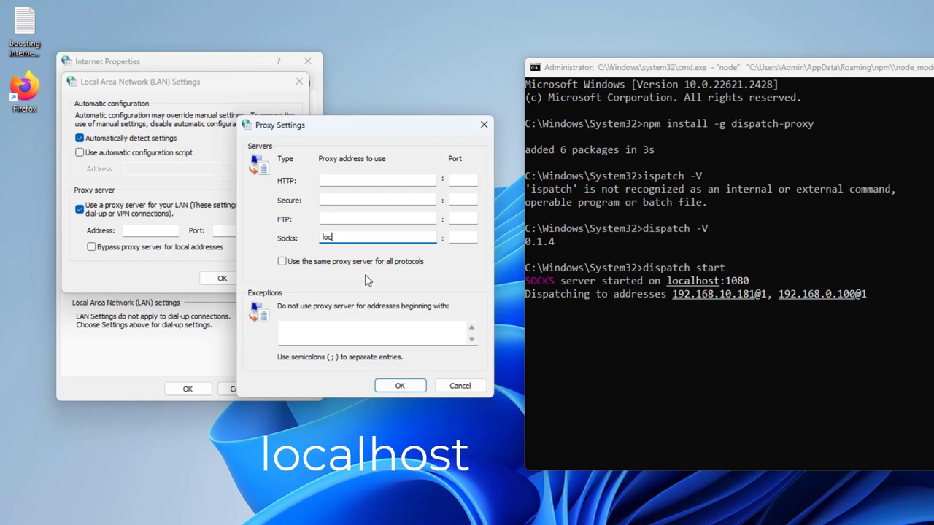
pyautogui.write('alhost')
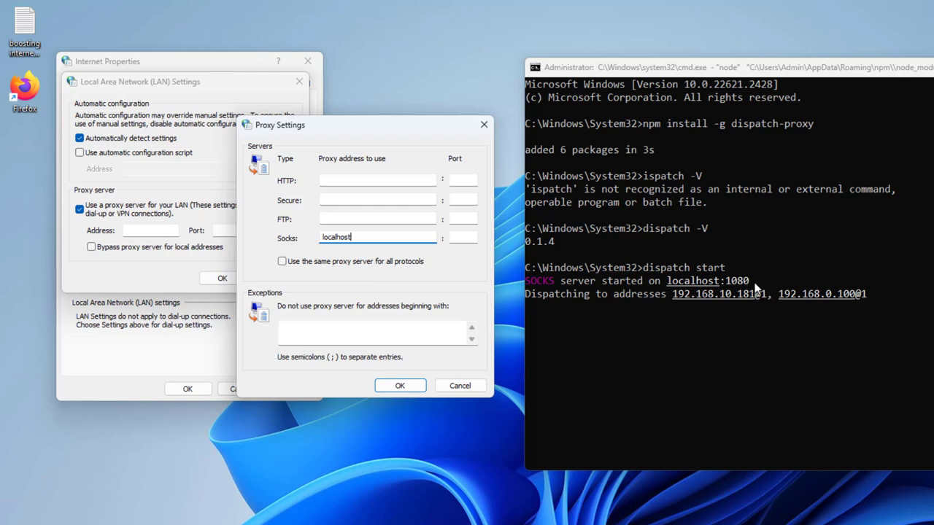
pyautogui.click(463, 238)
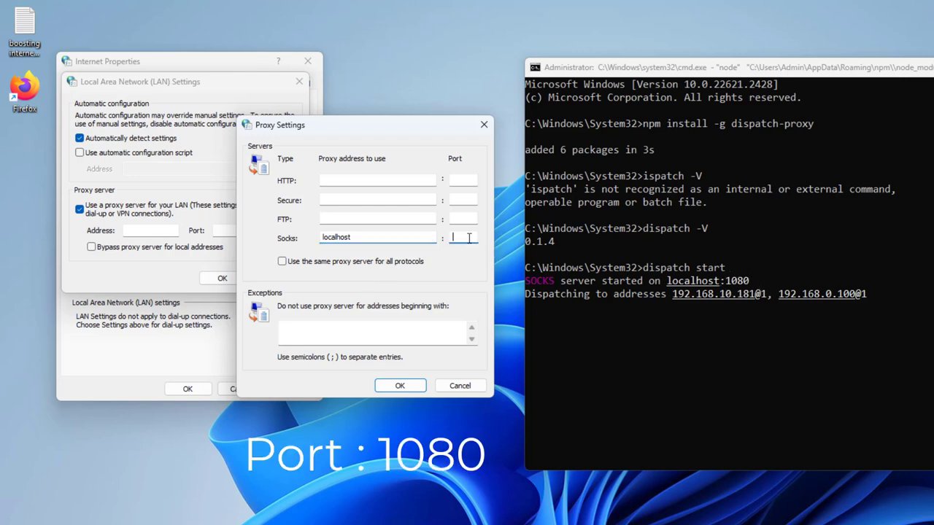
pyautogui.write('1080')
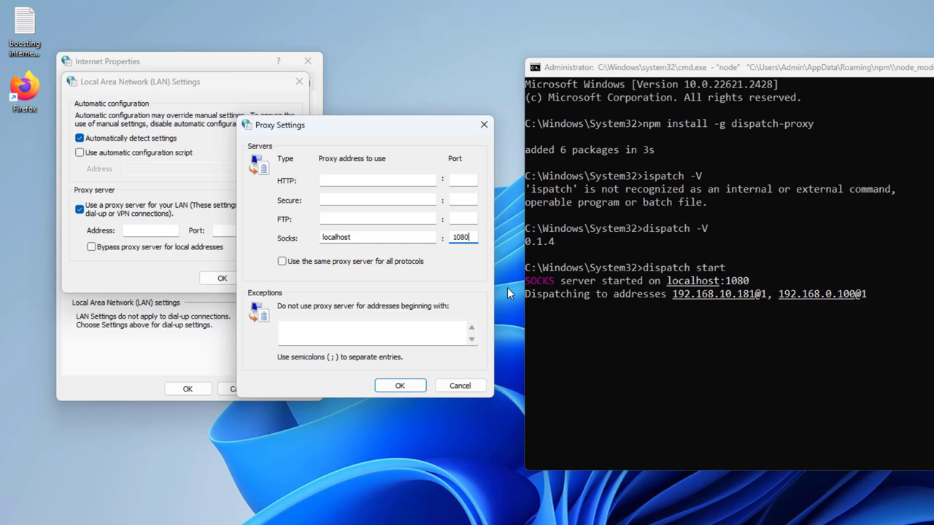
pyautogui.click(401, 387)
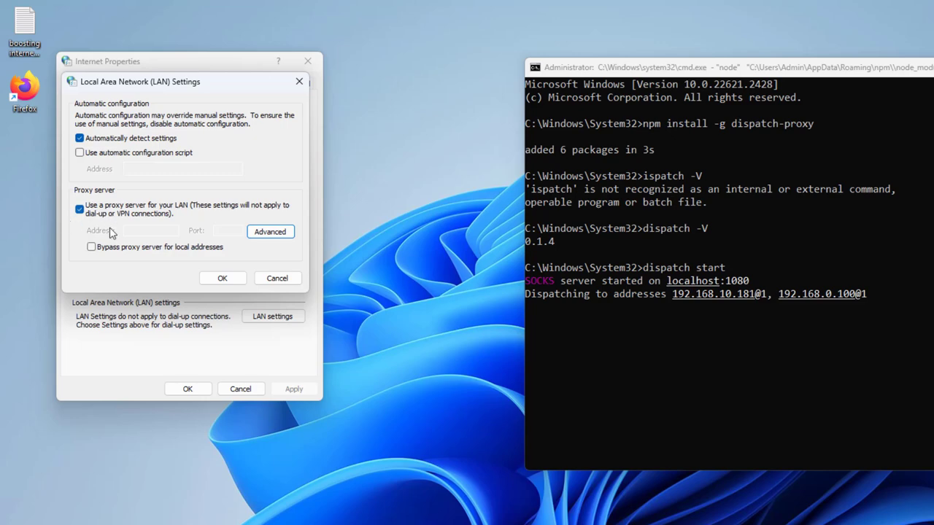
pyautogui.click(221, 280)
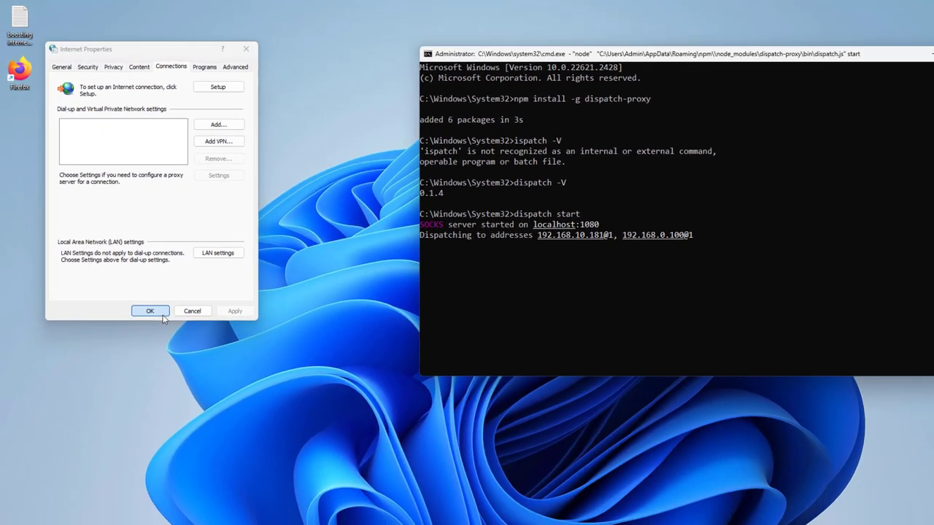
# Apply the proxy settings in Internet Properties and bring Edge forward
pyautogui.click(187, 388)
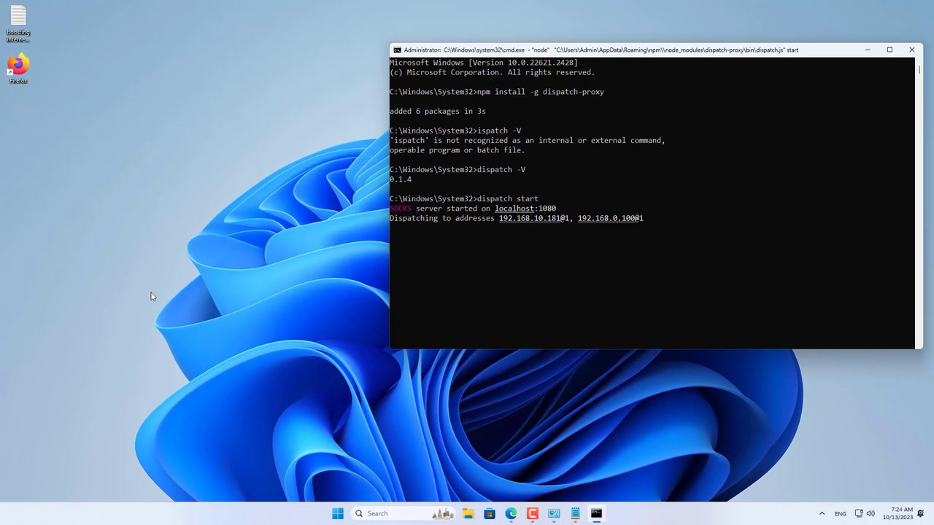
pyautogui.click(867, 49)
pyautogui.click(511, 514)
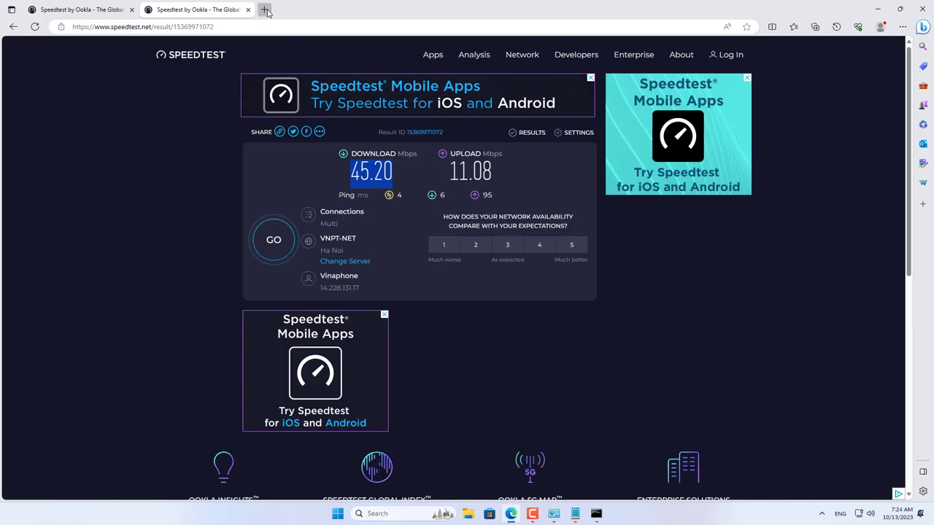
# Run a new speedtest.net test through the proxy, reaching 203.68 Mbps download
pyautogui.click(267, 9)
pyautogui.write('speedtest.net')
pyautogui.press('Return')
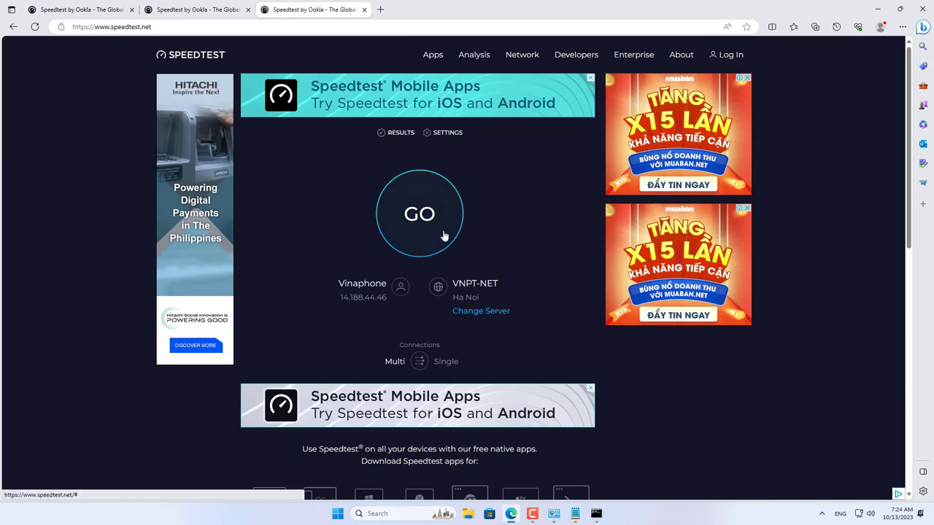
pyautogui.click(442, 235)
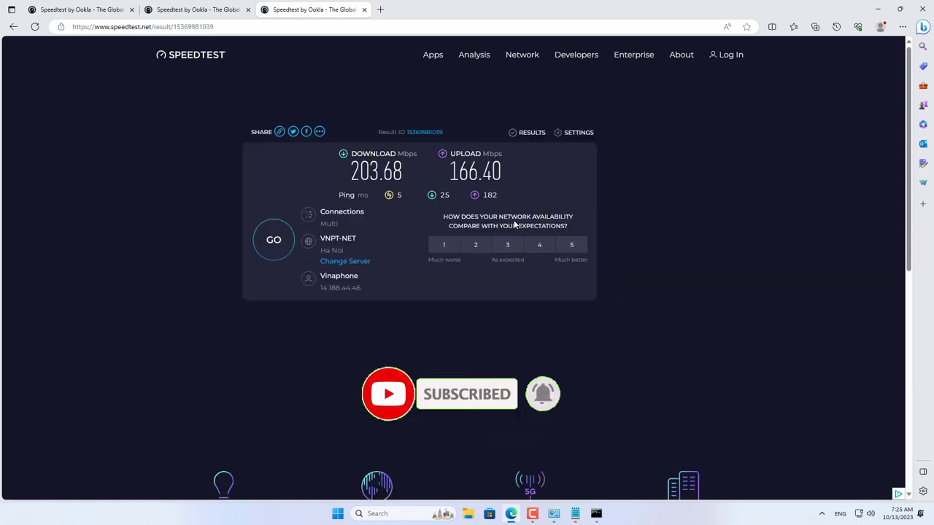
pyautogui.moveTo(399, 172); pyautogui.dragTo(351, 172)
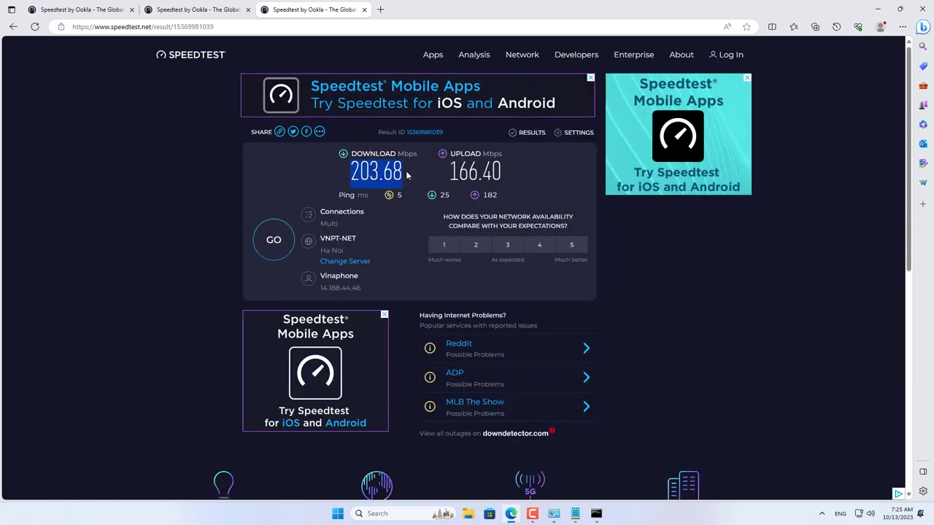
pyautogui.click(86, 9)
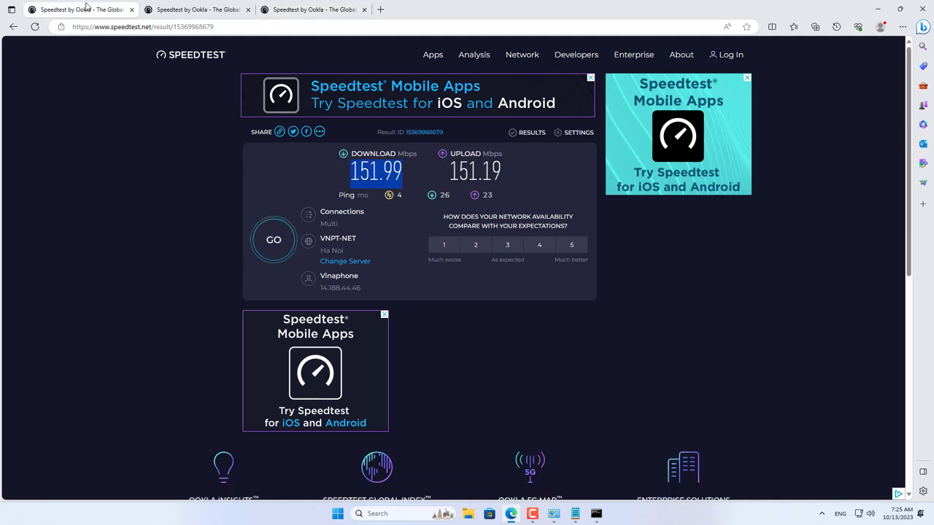
# Compare the earlier uploads (151.19 and 11.08) with the newest 166.40 Mbps result
pyautogui.click(201, 10)
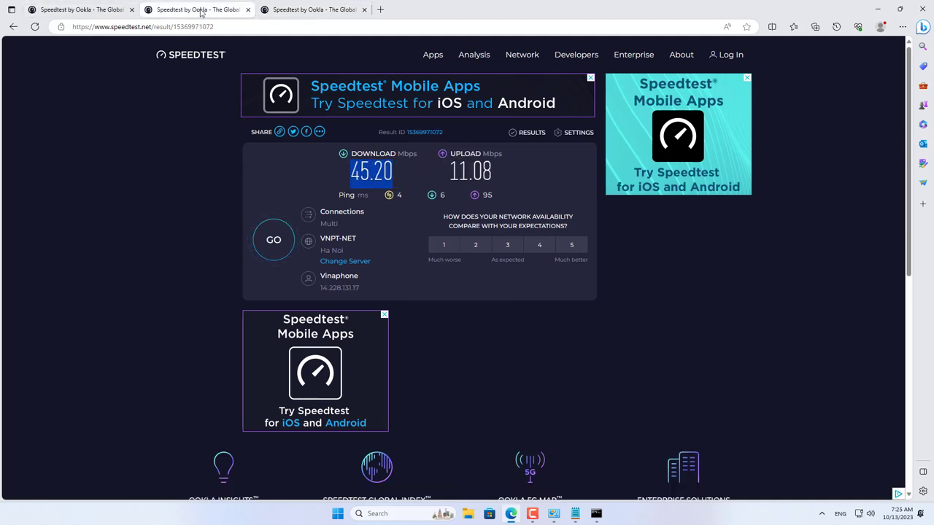
pyautogui.click(318, 10)
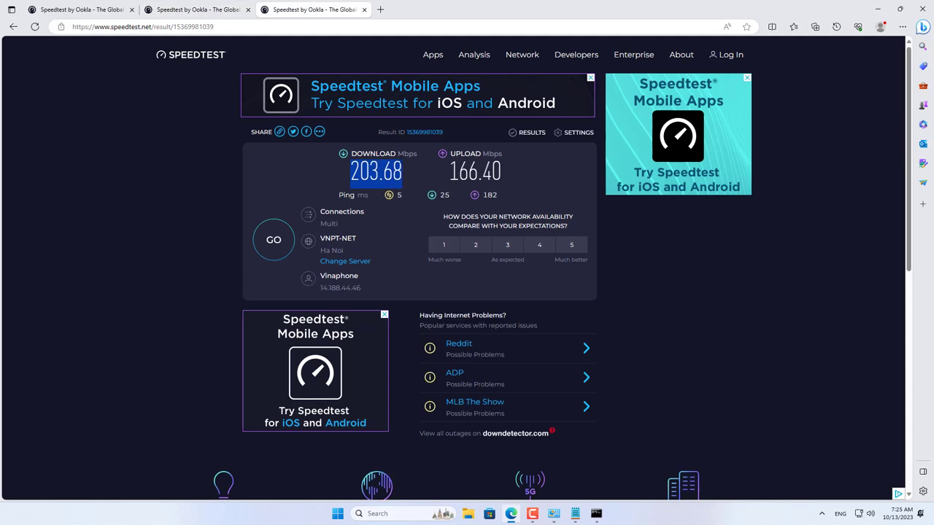
pyautogui.click(105, 9)
pyautogui.moveTo(450, 172); pyautogui.dragTo(502, 174)
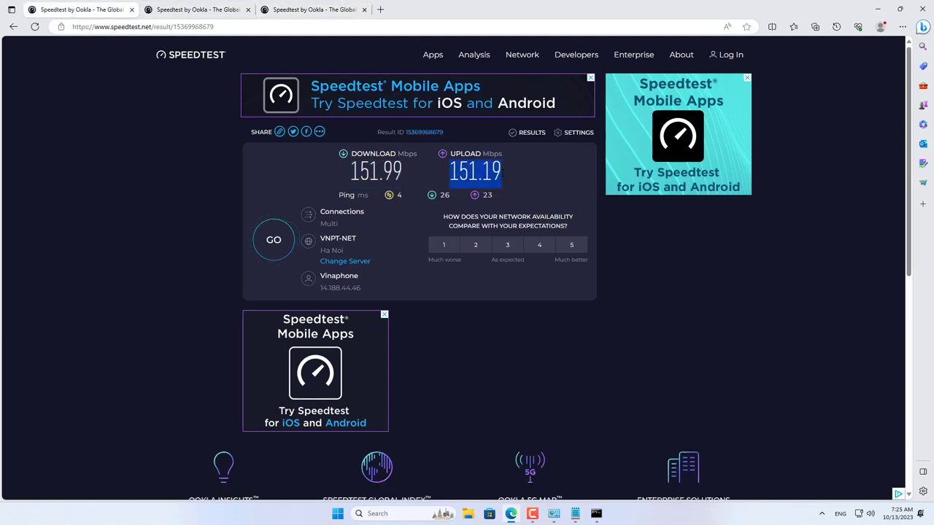
pyautogui.click(207, 10)
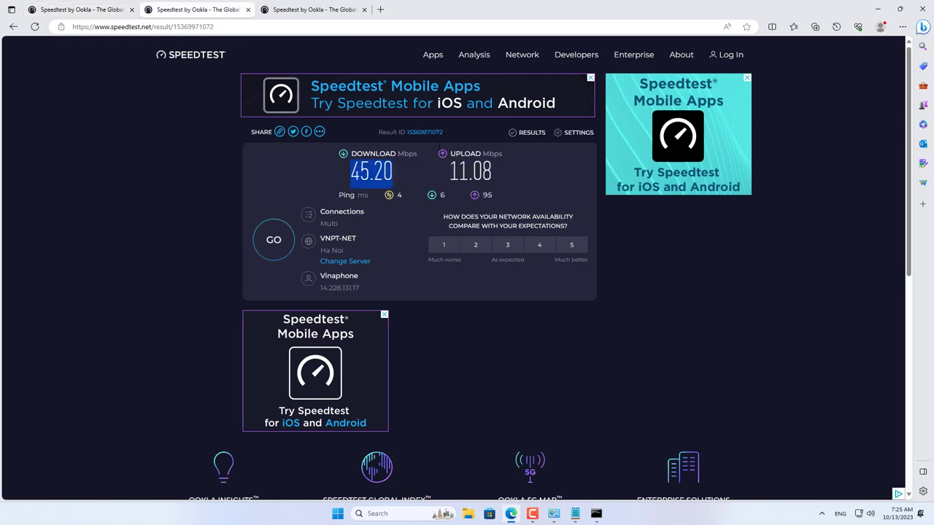
pyautogui.moveTo(449, 174); pyautogui.dragTo(503, 174)
pyautogui.click(314, 10)
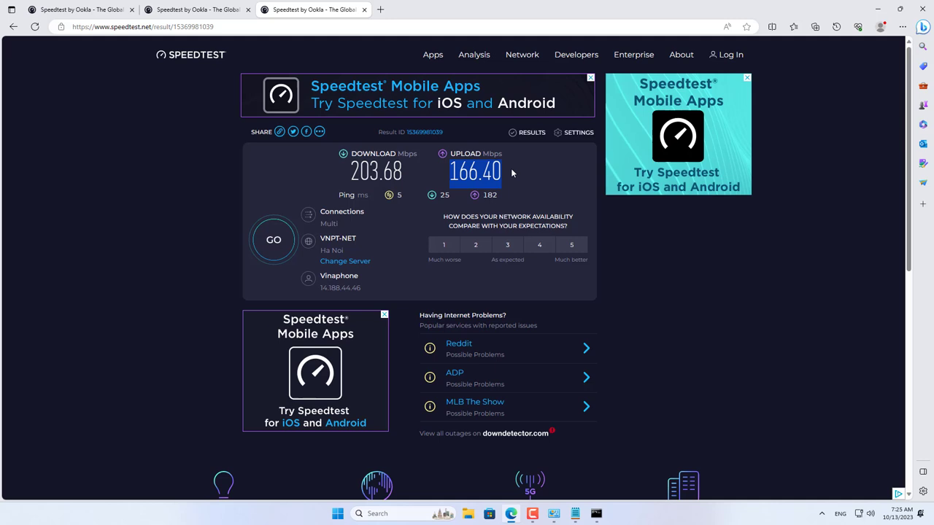